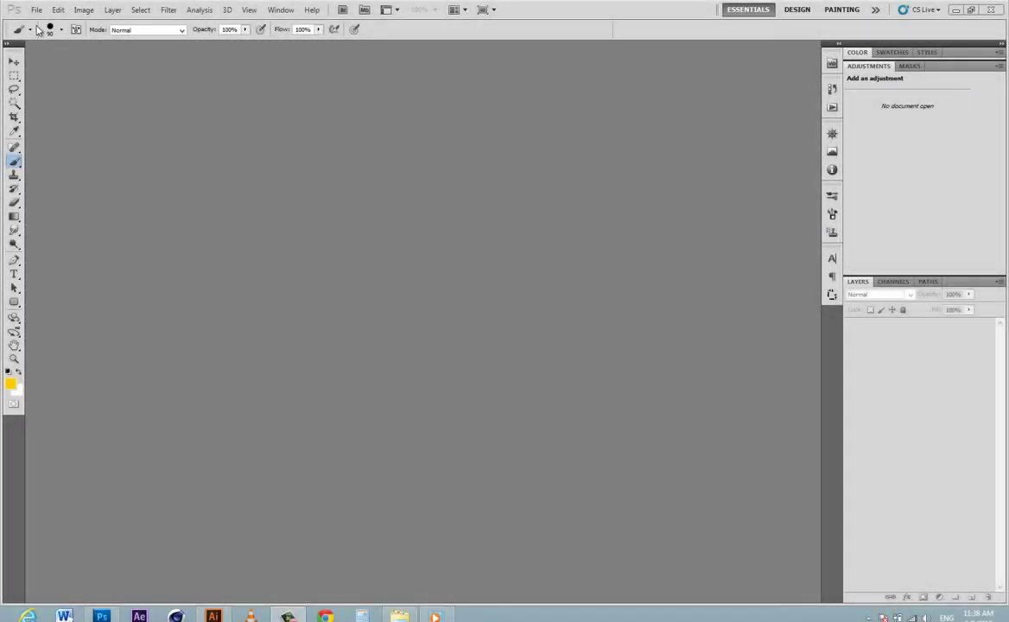
# - Open the tissue02.psd mockup from the main mockups folder
pyautogui.click(36, 10)
pyautogui.click(47, 33)
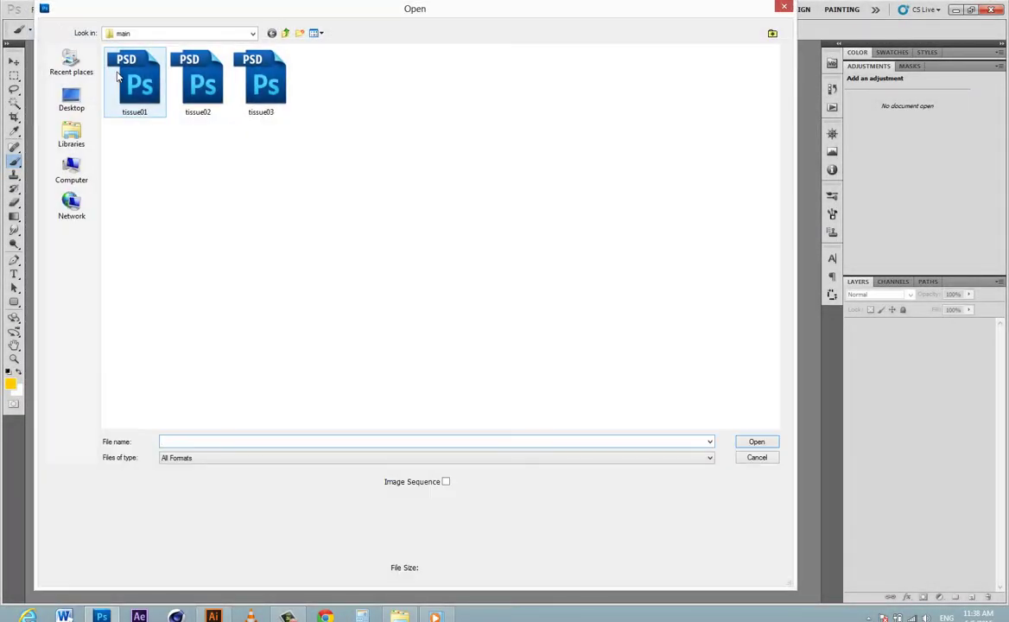
pyautogui.click(286, 33)
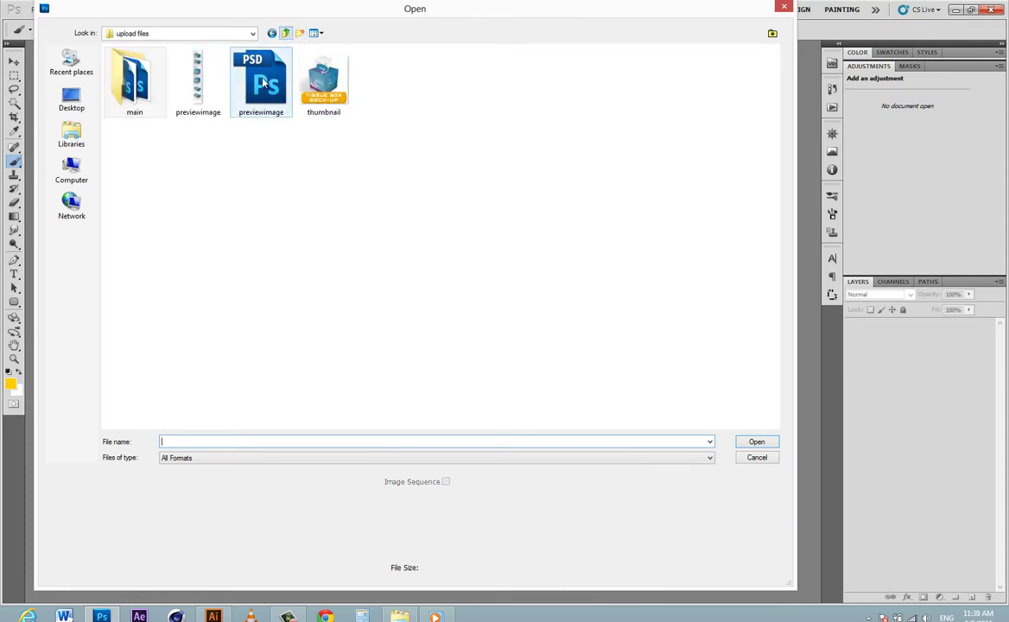
pyautogui.doubleClick(132, 115)
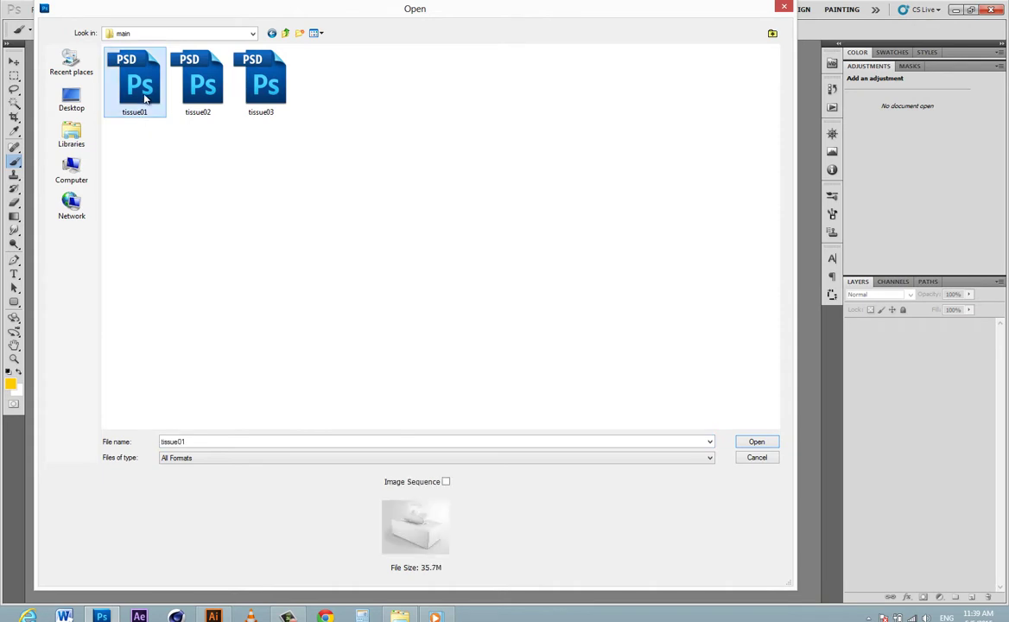
pyautogui.click(202, 97)
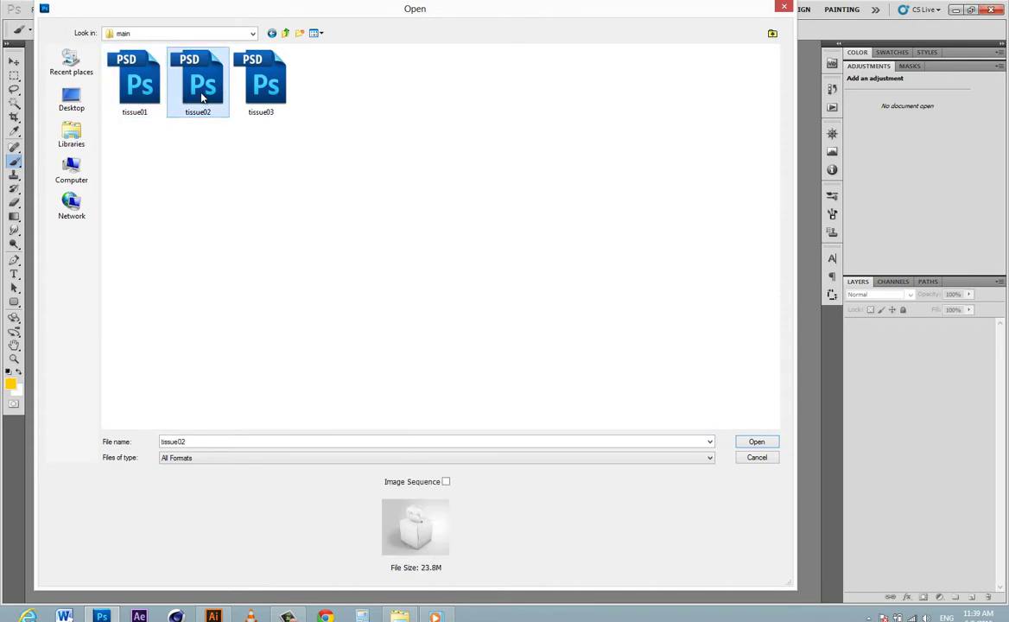
pyautogui.click(256, 93)
pyautogui.click(202, 98)
pyautogui.click(757, 442)
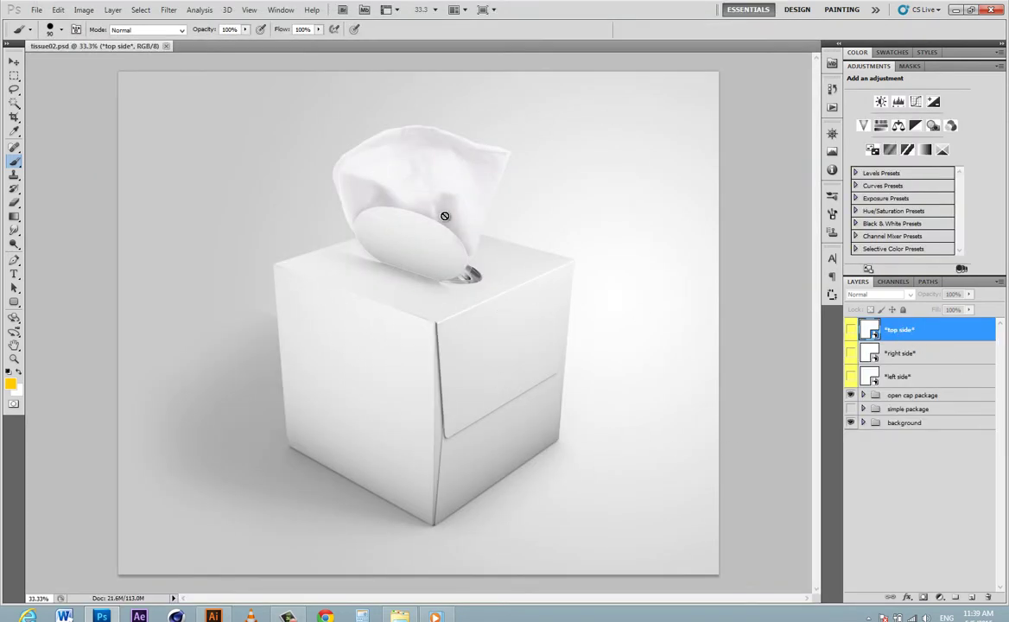
pyautogui.click(15, 63)
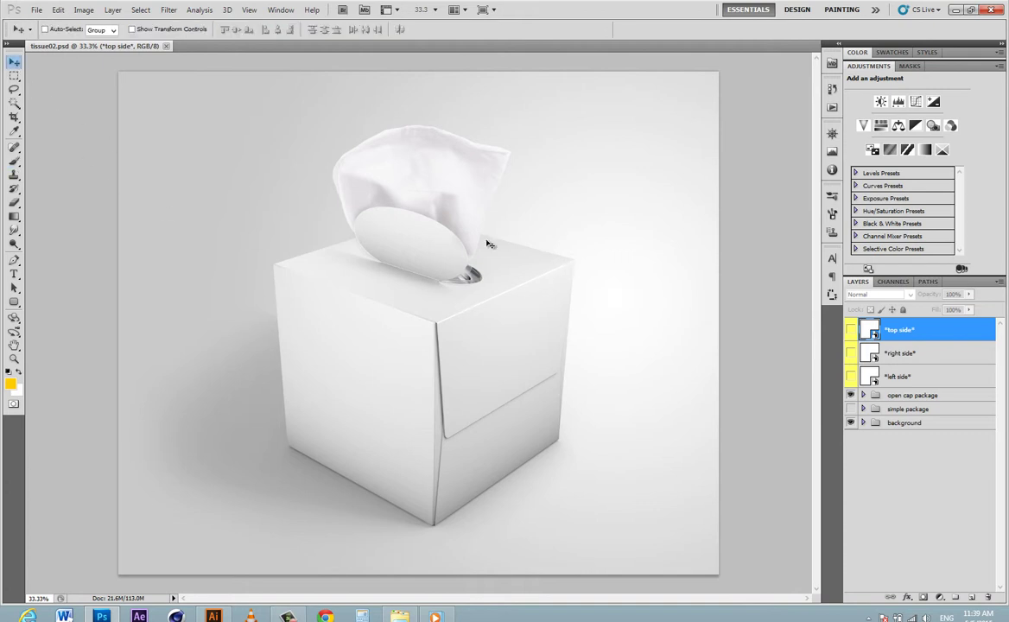
pyautogui.click(930, 356)
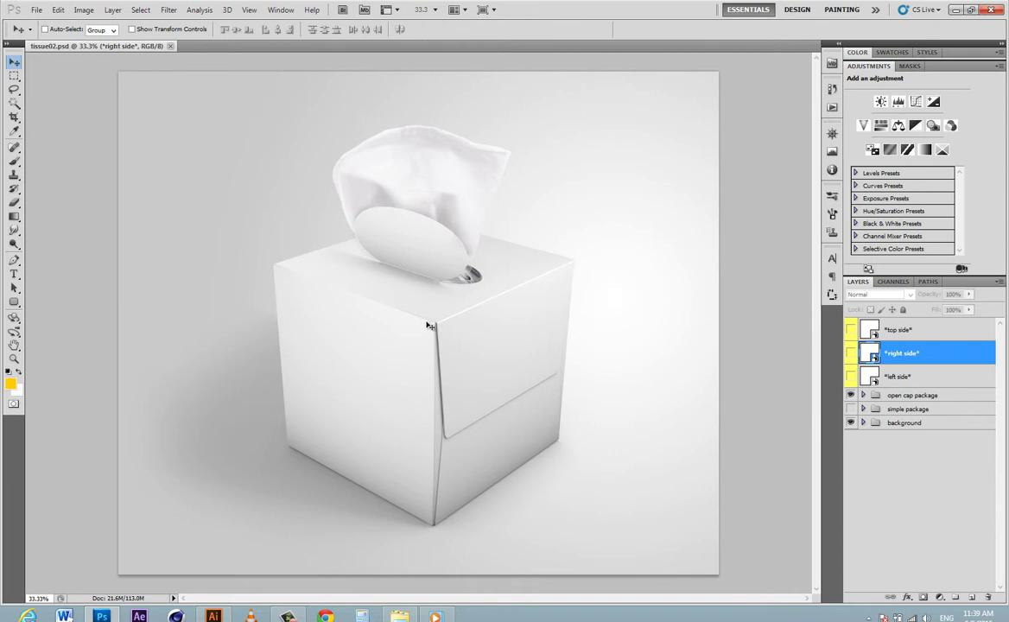
pyautogui.click(898, 377)
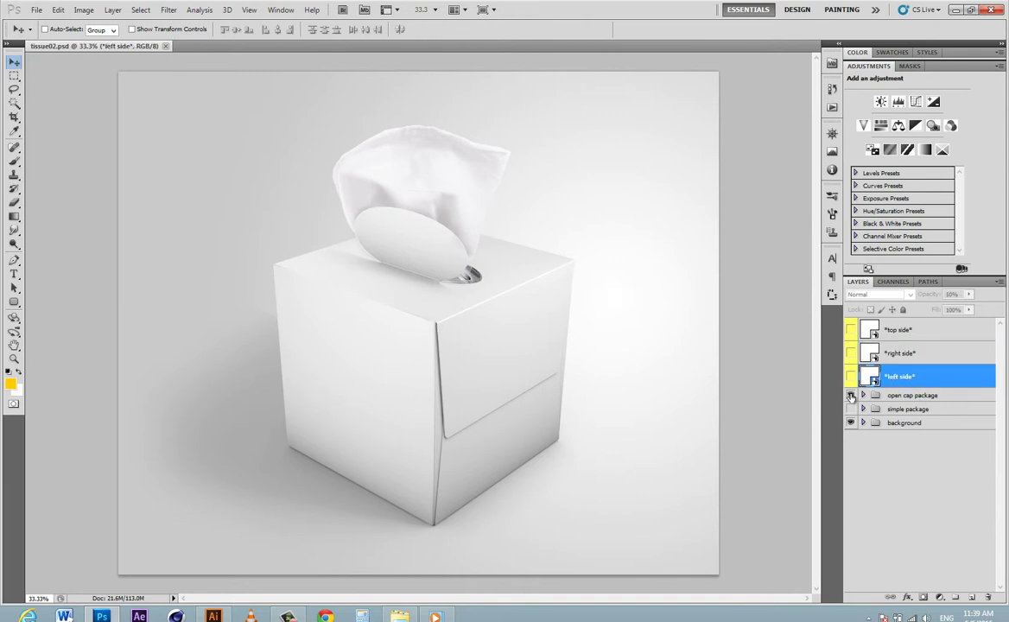
pyautogui.click(851, 395)
pyautogui.click(852, 396)
pyautogui.click(851, 409)
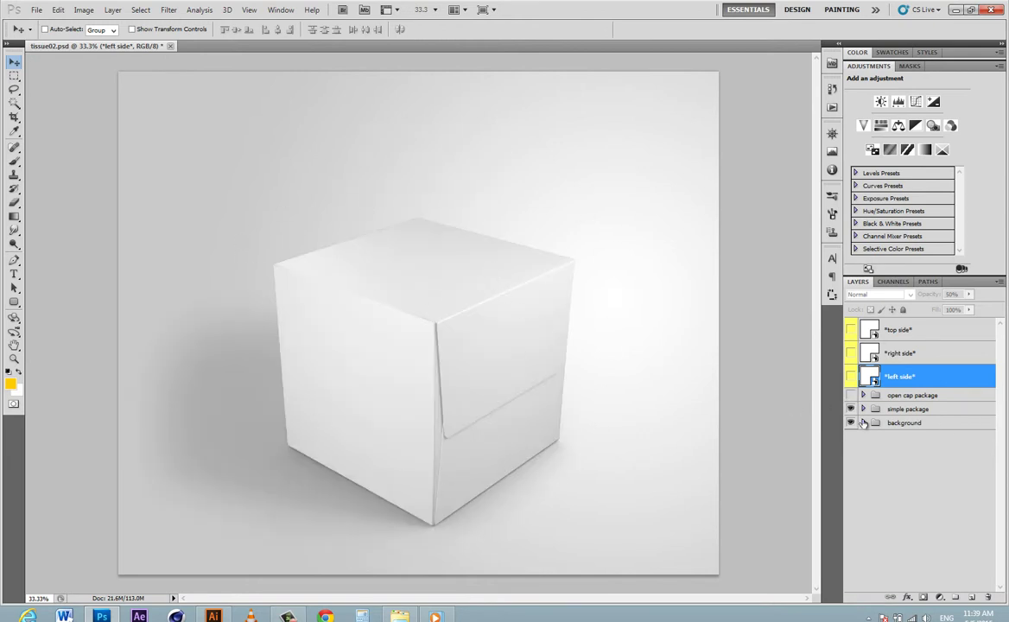
pyautogui.click(851, 408)
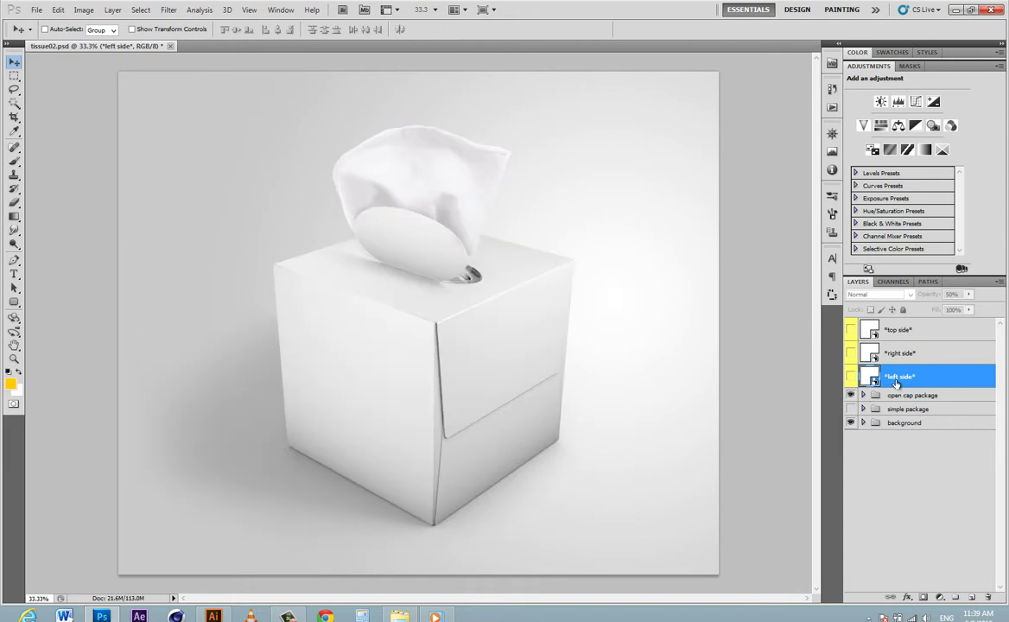
pyautogui.click(879, 328)
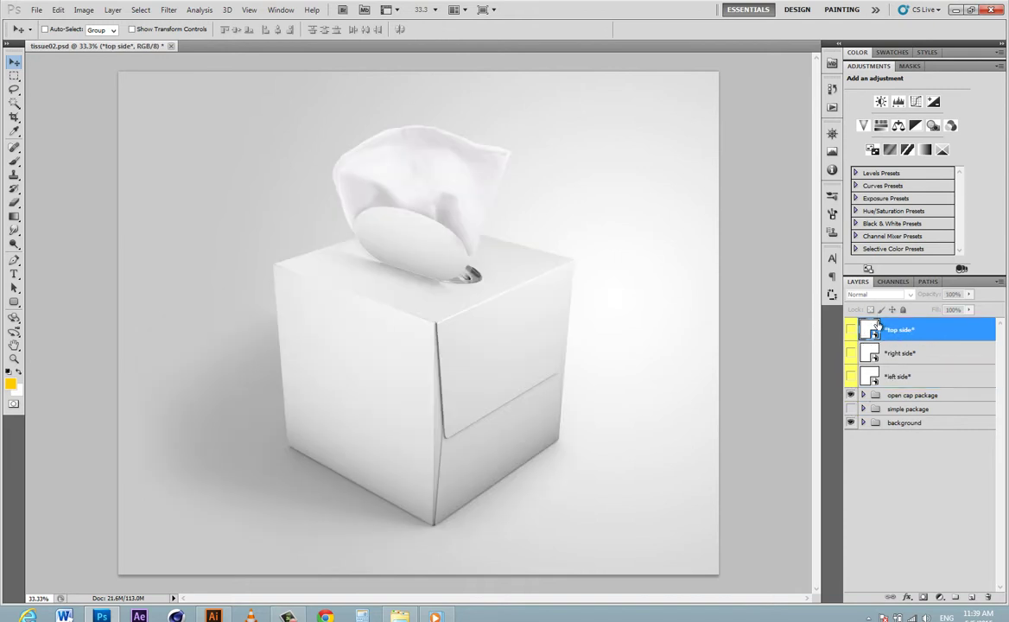
# - Open the top side smart object, then open design02.psd from the designs folder
pyautogui.doubleClick(873, 329)
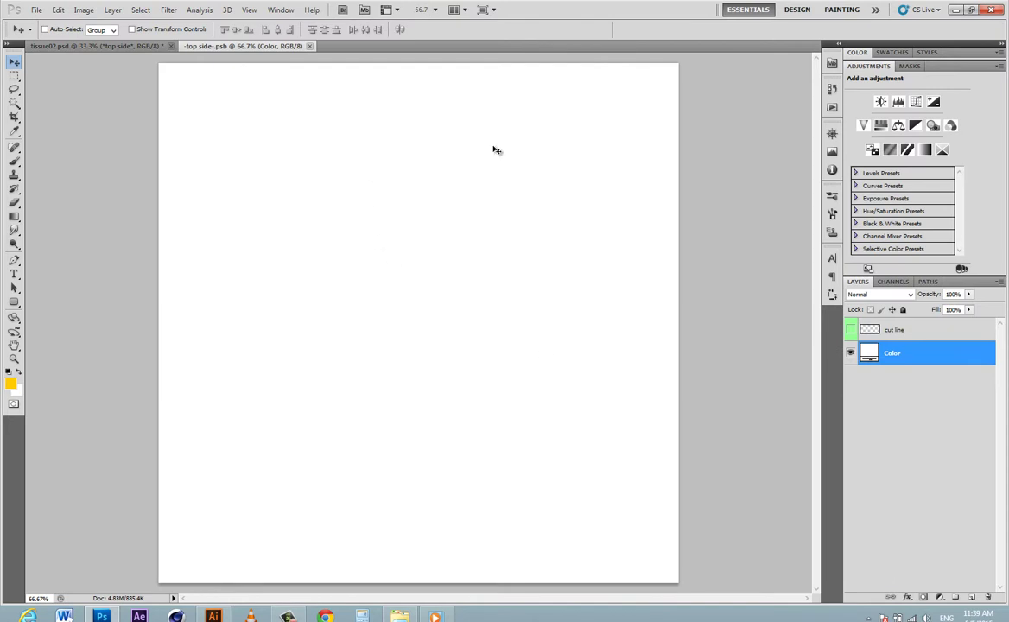
pyautogui.click(35, 10)
pyautogui.click(48, 34)
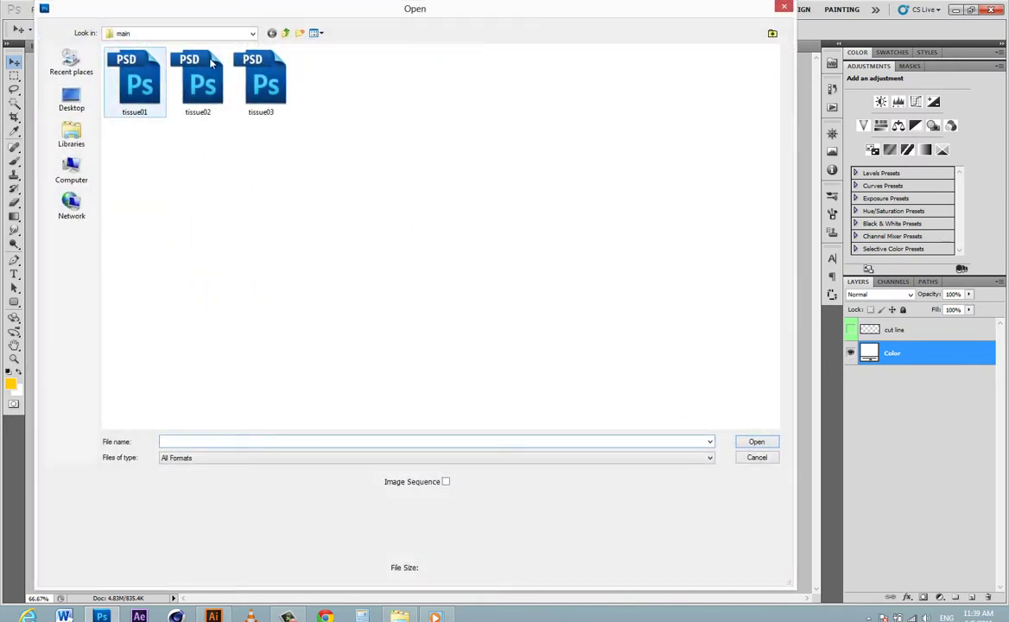
pyautogui.click(287, 34)
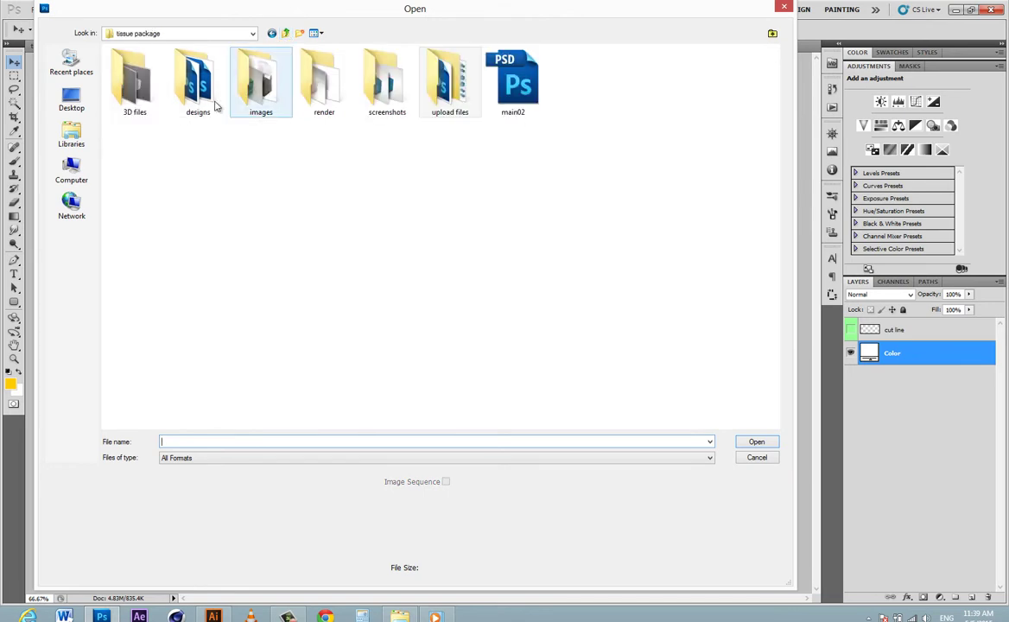
pyautogui.doubleClick(201, 95)
pyautogui.click(131, 99)
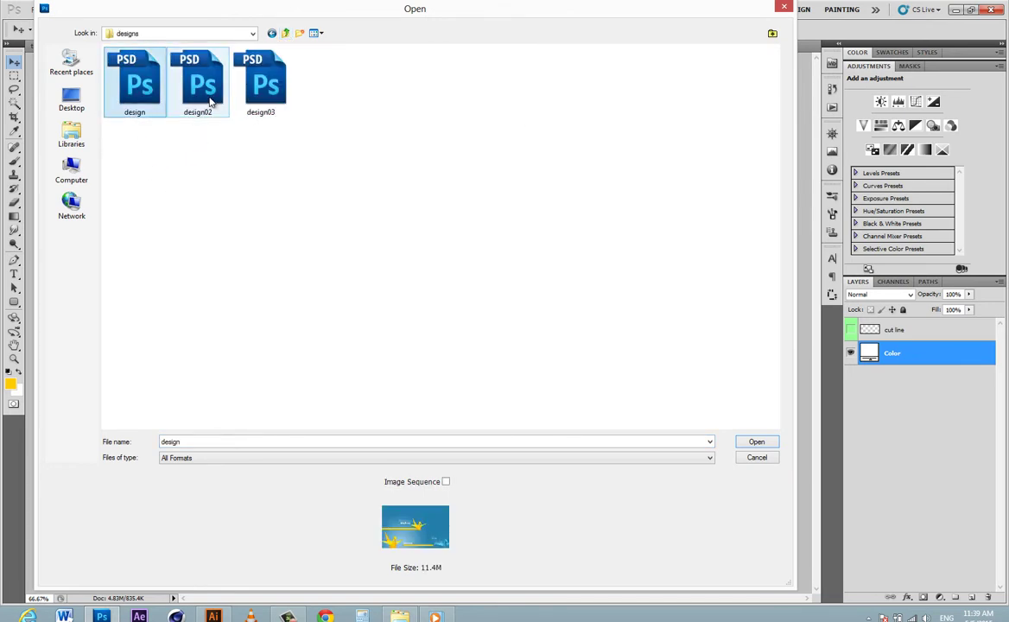
pyautogui.click(207, 95)
pyautogui.click(252, 98)
pyautogui.click(190, 93)
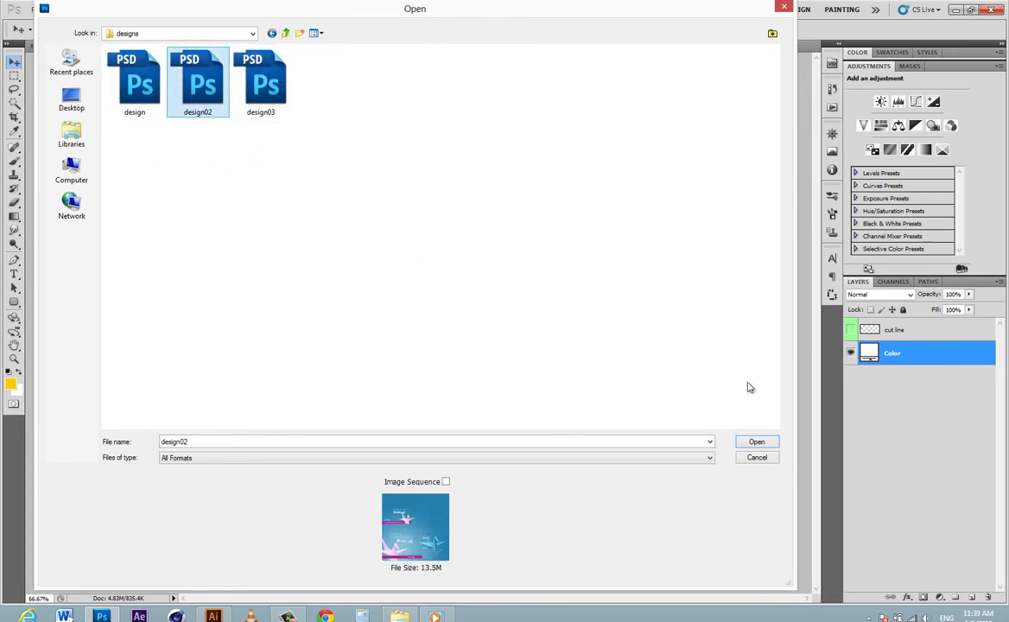
pyautogui.click(757, 442)
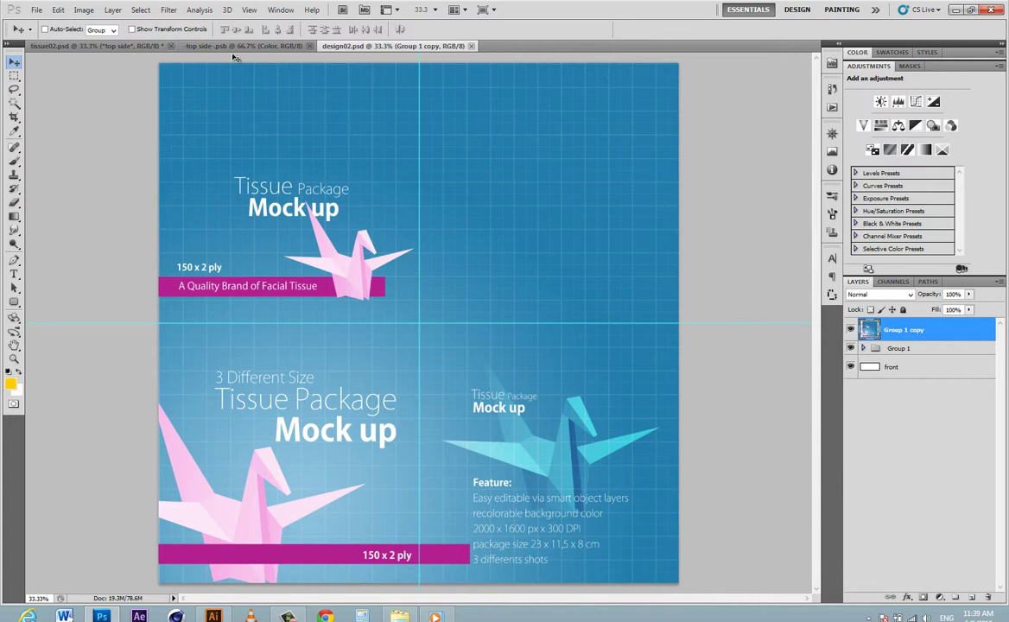
# - Copy design02's top-left quarter panel and paste it into the top side document
pyautogui.click(183, 47)
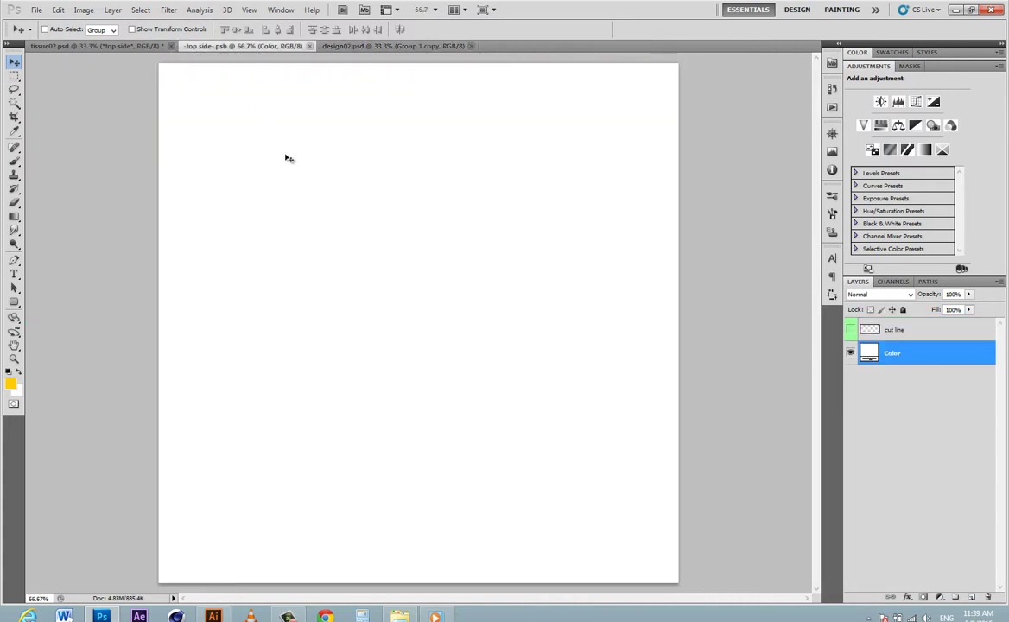
pyautogui.click(367, 45)
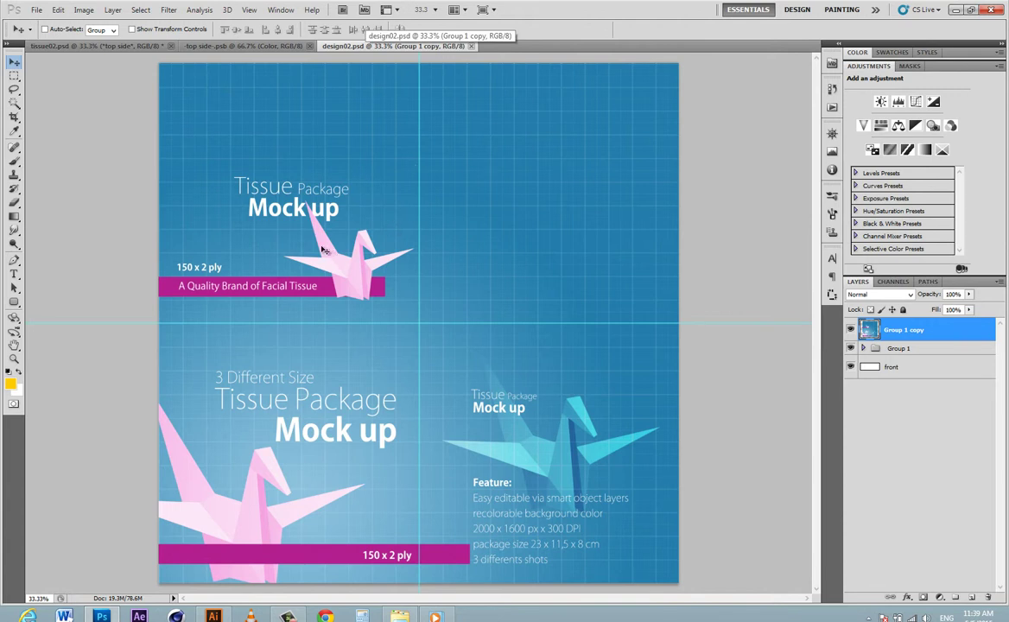
pyautogui.click(14, 75)
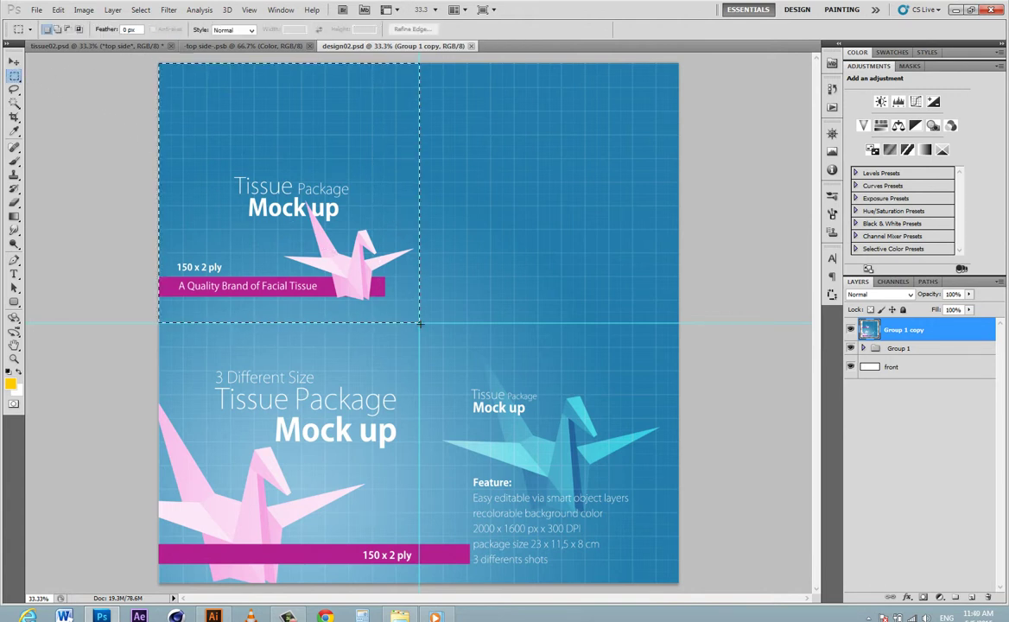
pyautogui.click(58, 9)
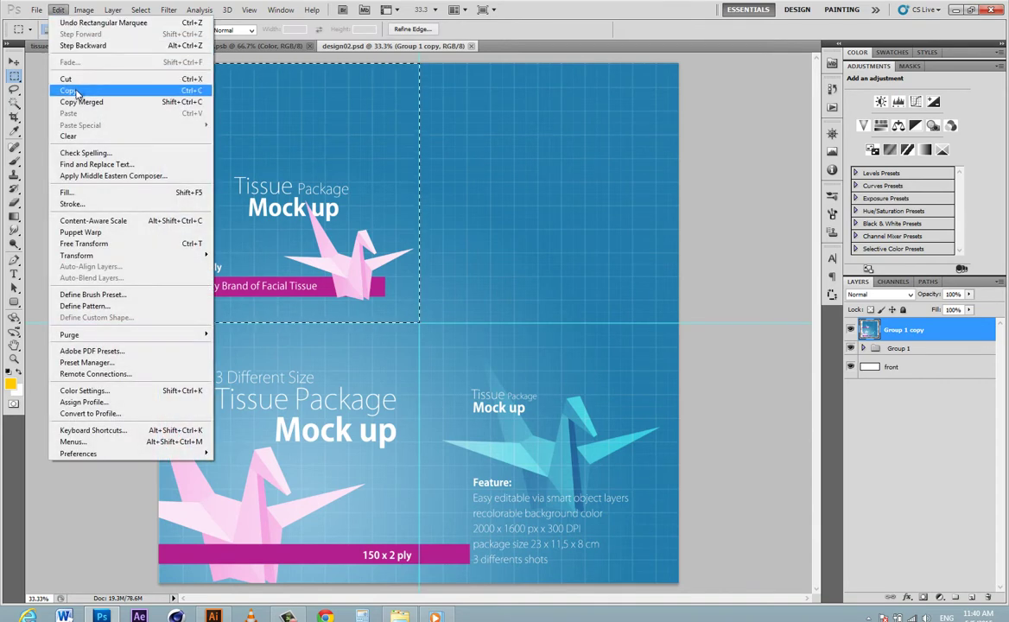
pyautogui.click(69, 90)
pyautogui.click(186, 45)
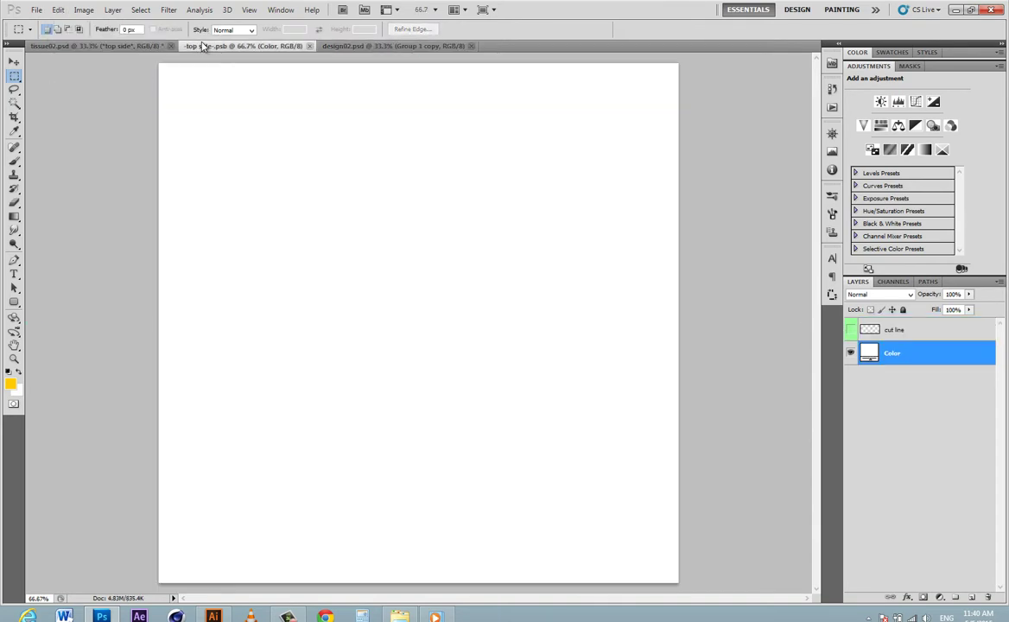
pyautogui.click(57, 10)
pyautogui.click(69, 112)
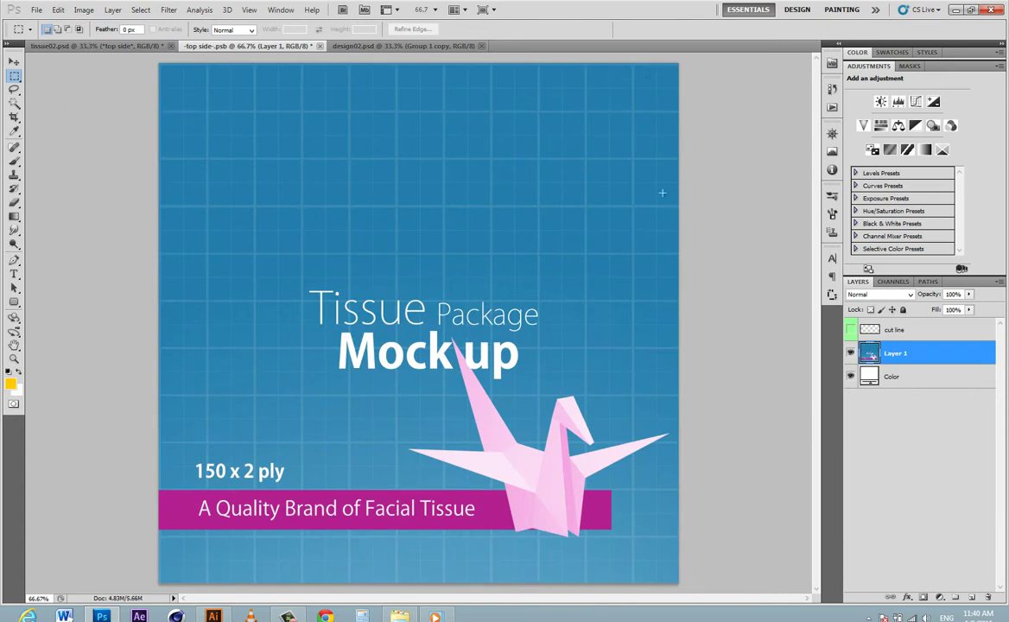
# - Nudge the pasted panel into place, hide the dashed cut line ellipse, and save
pyautogui.click(14, 62)
pyautogui.moveTo(242, 138)
pyautogui.mouseDown()
pyautogui.moveTo(266, 162)
pyautogui.moveTo(262, 150)
pyautogui.mouseUp()
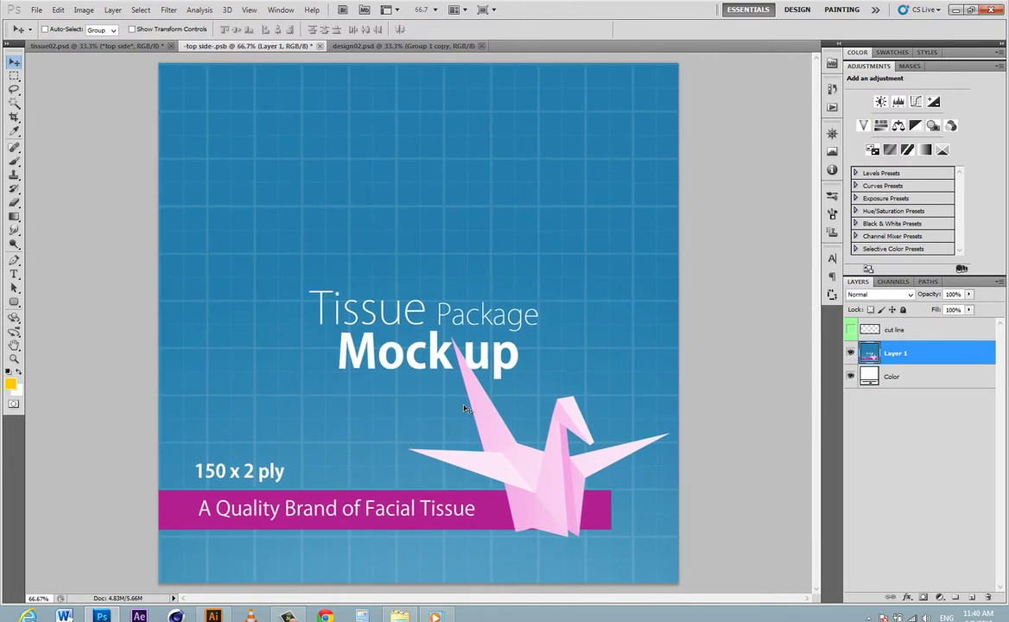
pyautogui.click(852, 331)
pyautogui.click(36, 9)
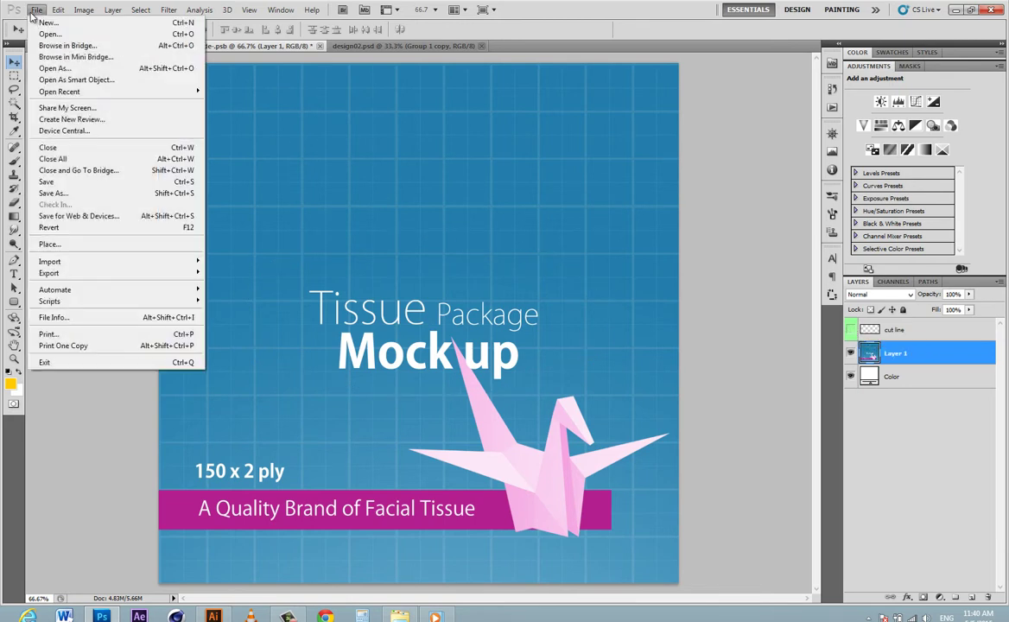
pyautogui.click(46, 182)
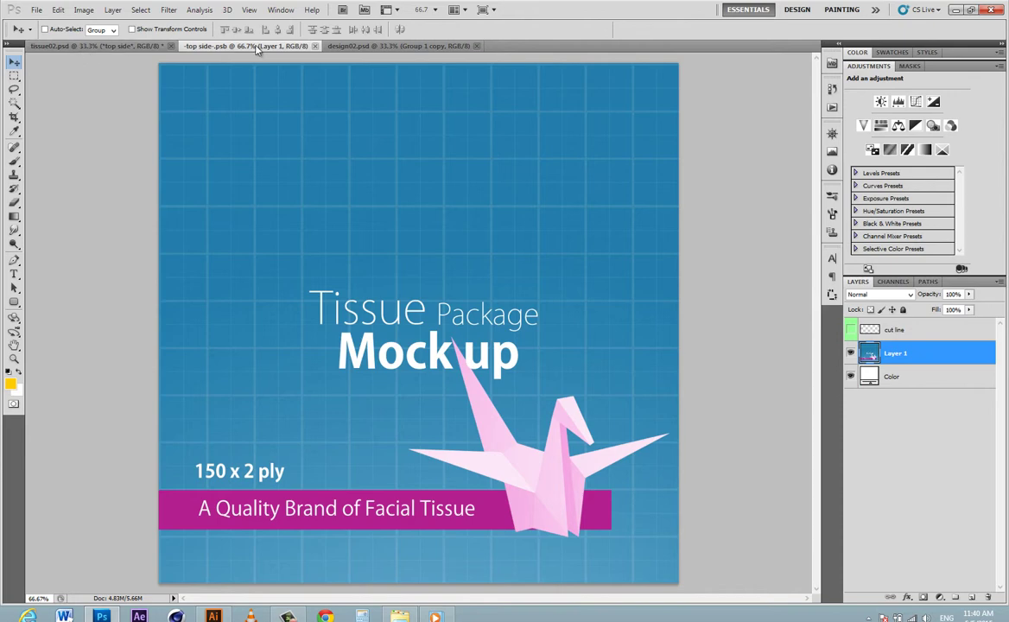
# - Close the top side artwork and open the right side smart object from the mockup
pyautogui.click(317, 46)
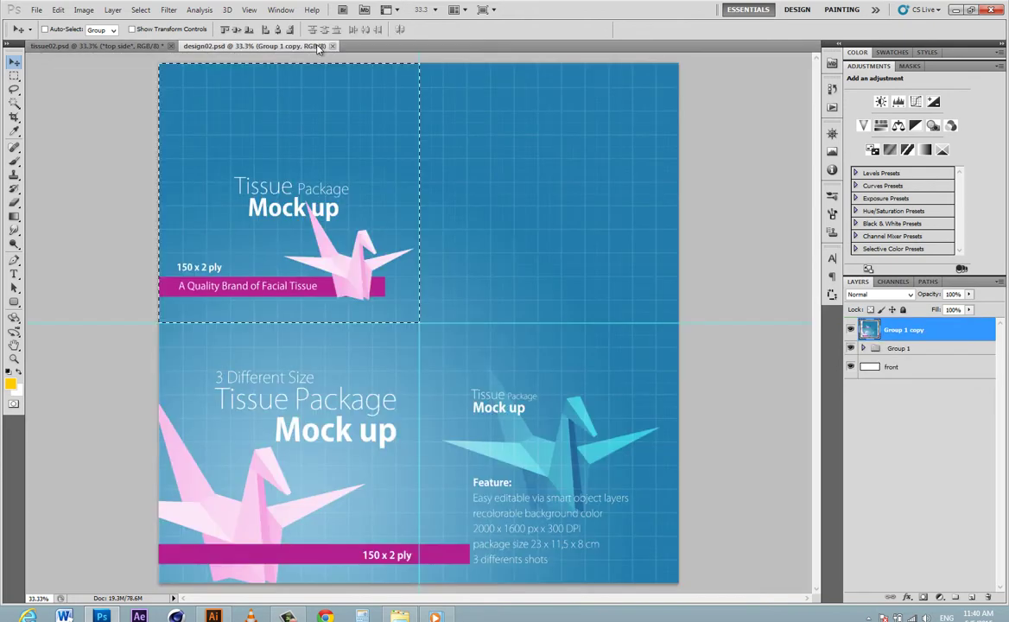
pyautogui.click(113, 48)
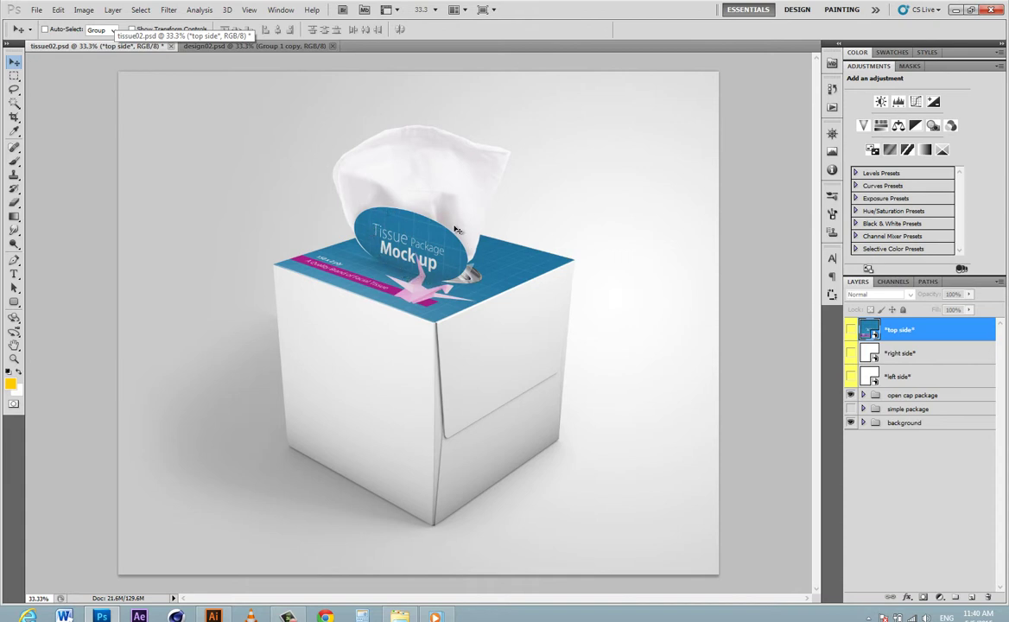
pyautogui.click(869, 354)
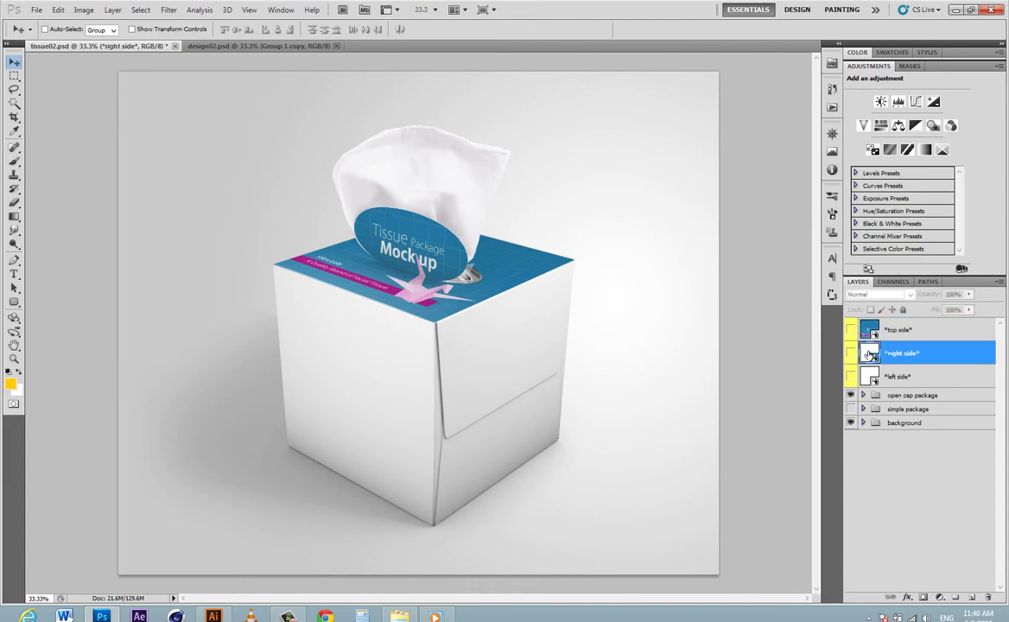
pyautogui.doubleClick(870, 354)
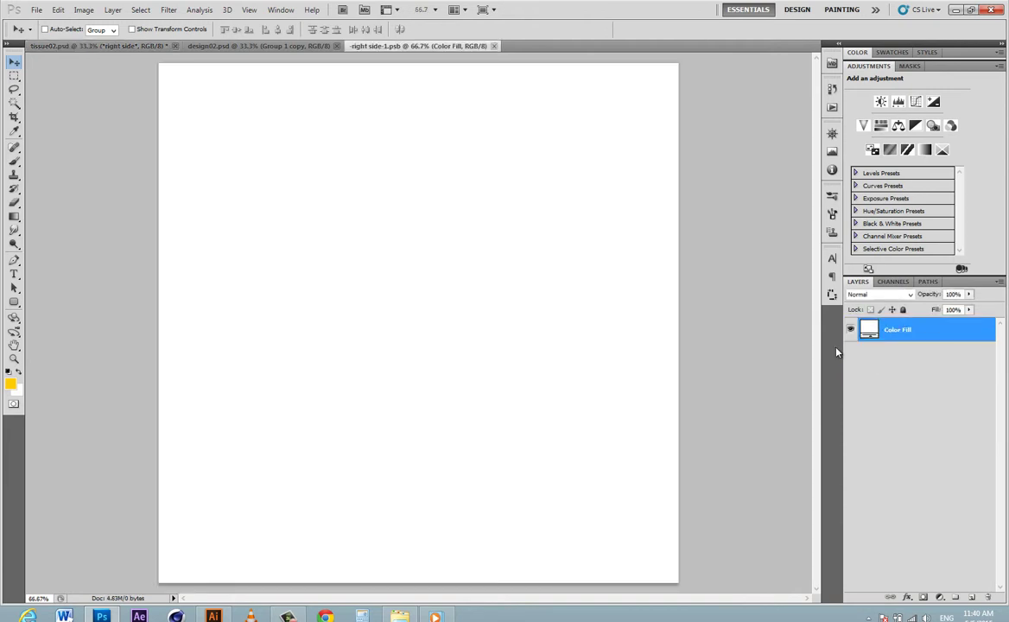
# - Select design02's bottom-right Feature panel and move it into the right side artwork
pyautogui.click(222, 46)
pyautogui.hotkey('ctrl', 'd')
pyautogui.press('m')
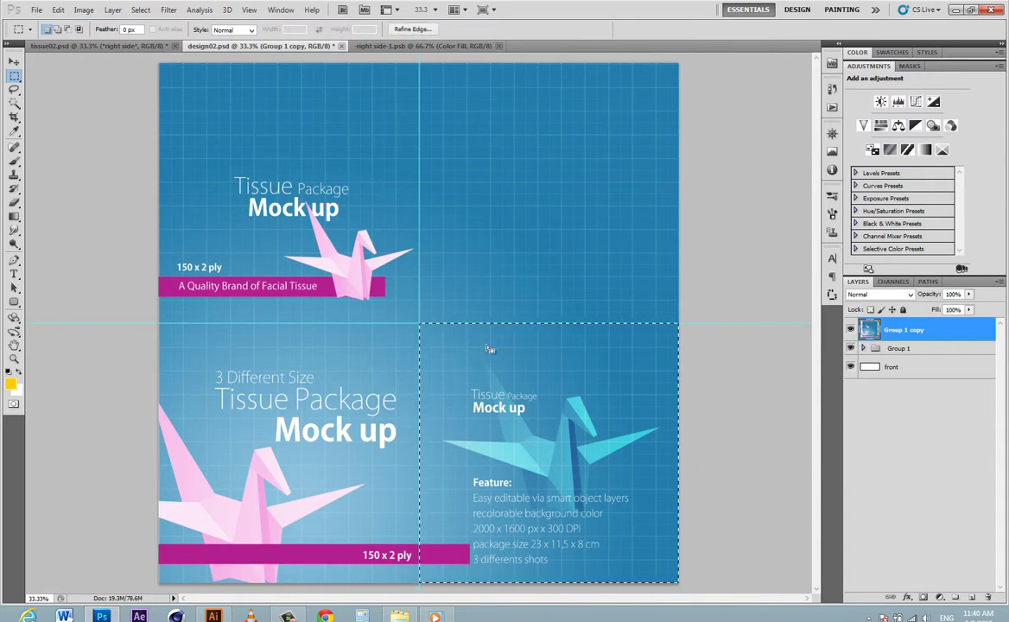
pyautogui.moveTo(515, 350)
pyautogui.mouseDown()
pyautogui.moveTo(394, 49)
pyautogui.moveTo(418, 272)
pyautogui.mouseUp()
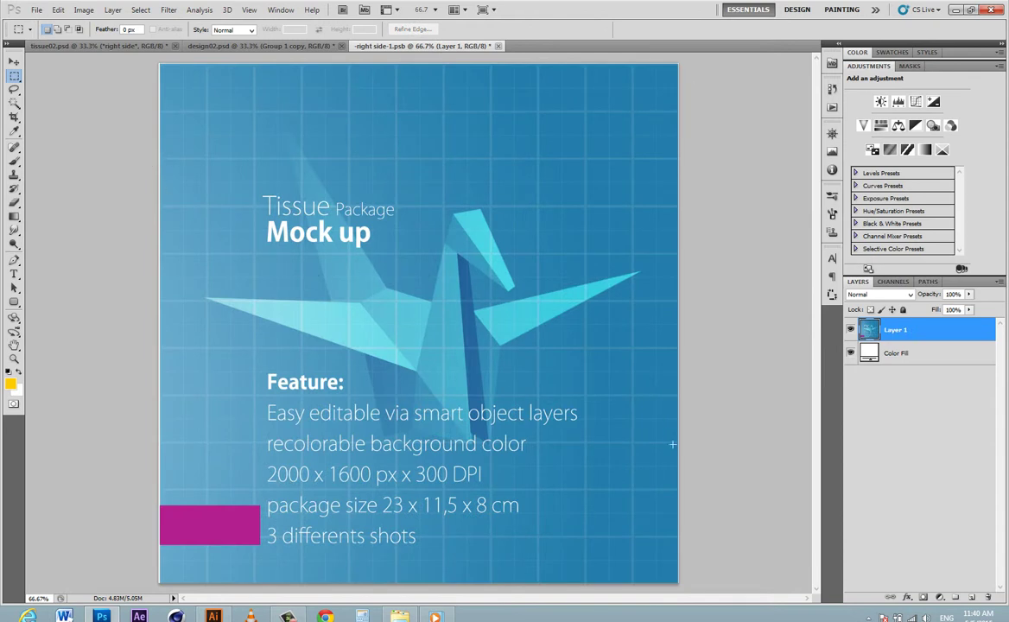
pyautogui.press('v')
pyautogui.moveTo(658, 546); pyautogui.dragTo(657, 556)
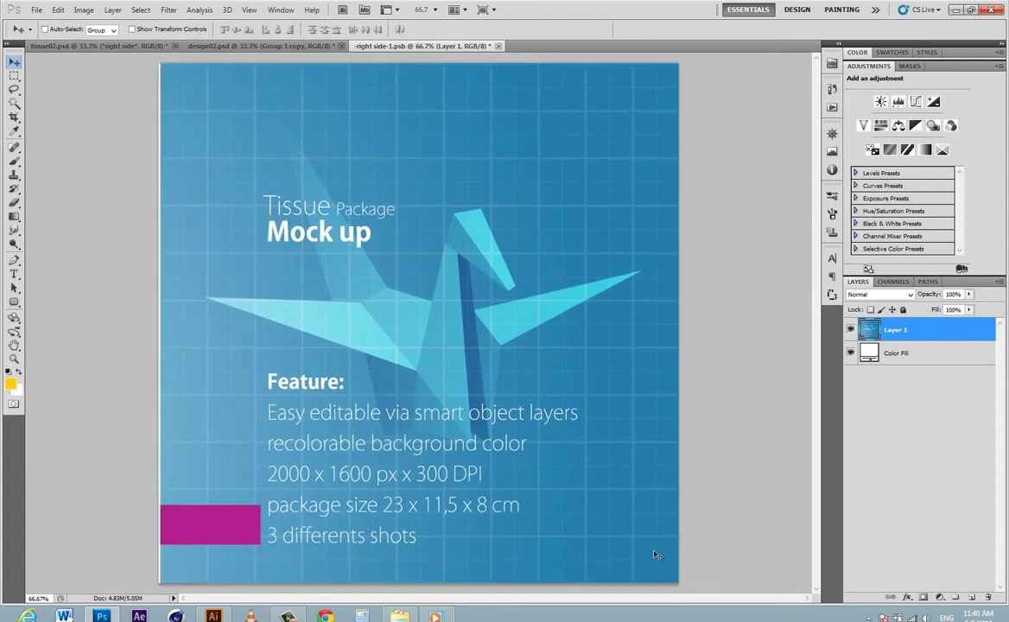
# - Stretch the Feature panel to full canvas width, then save and close the right side artwork
pyautogui.hotkey('ctrl', 't')
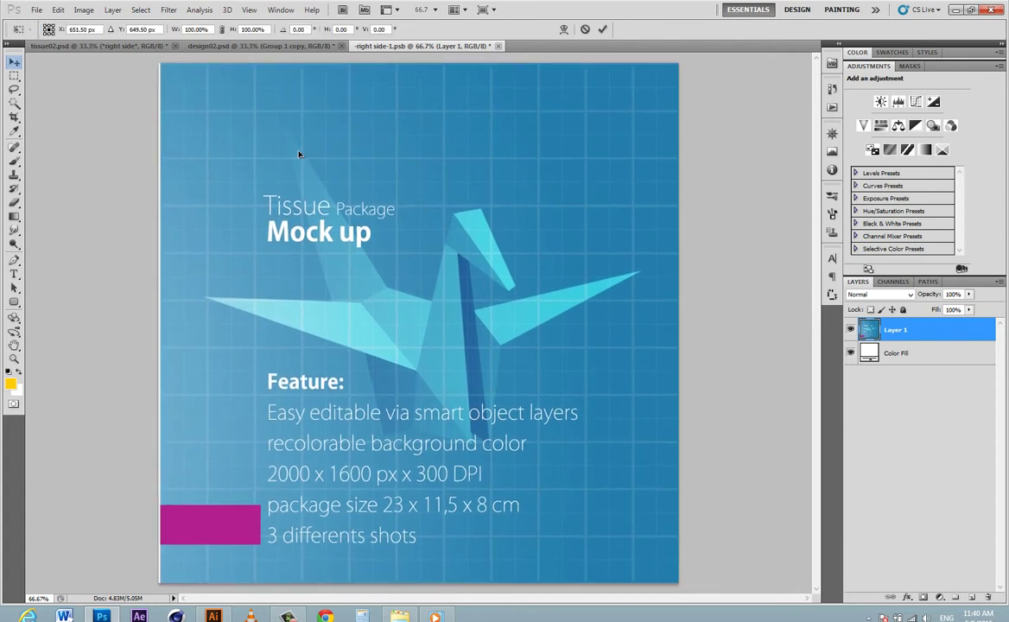
pyautogui.moveTo(160, 325); pyautogui.dragTo(158, 325)
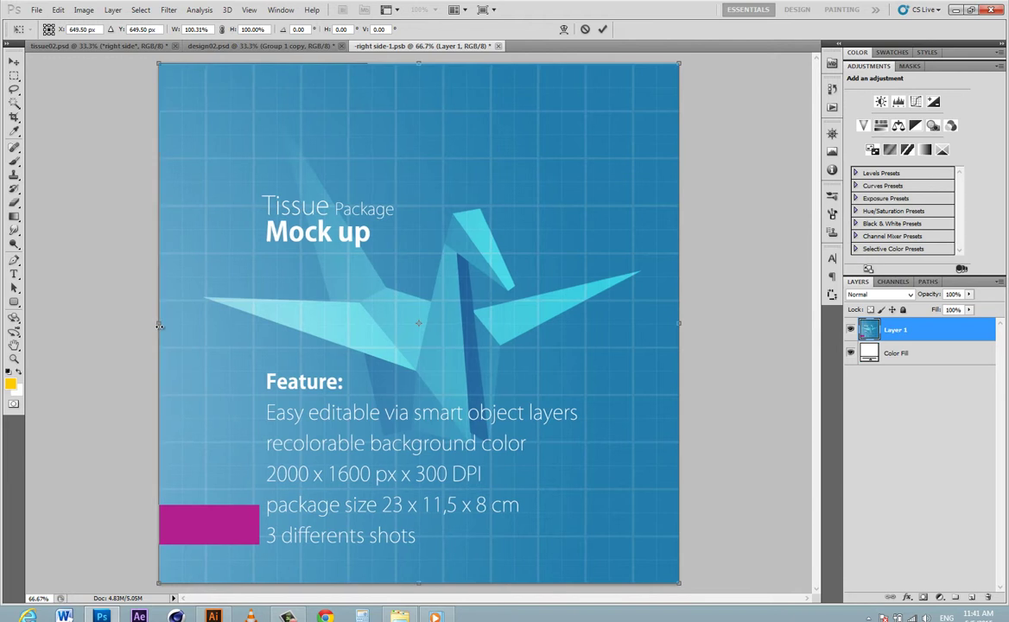
pyautogui.press('Return')
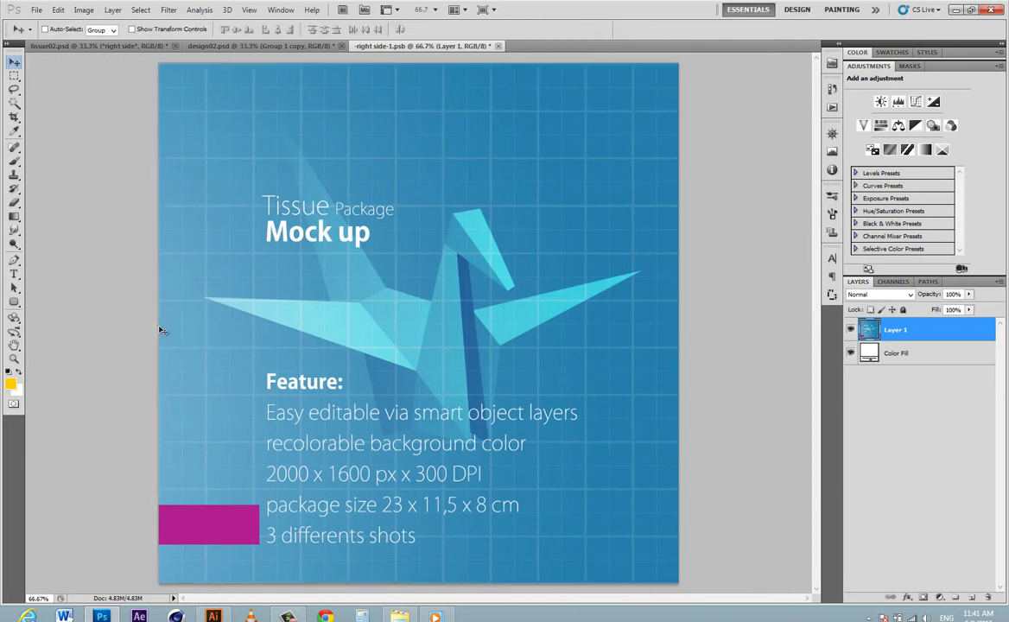
pyautogui.click(37, 11)
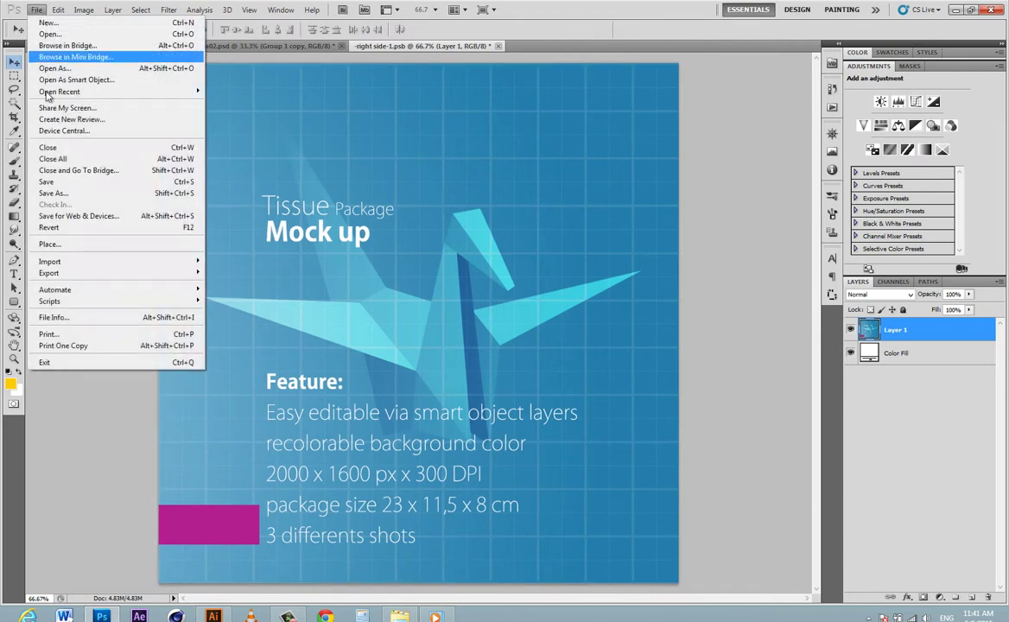
pyautogui.click(54, 182)
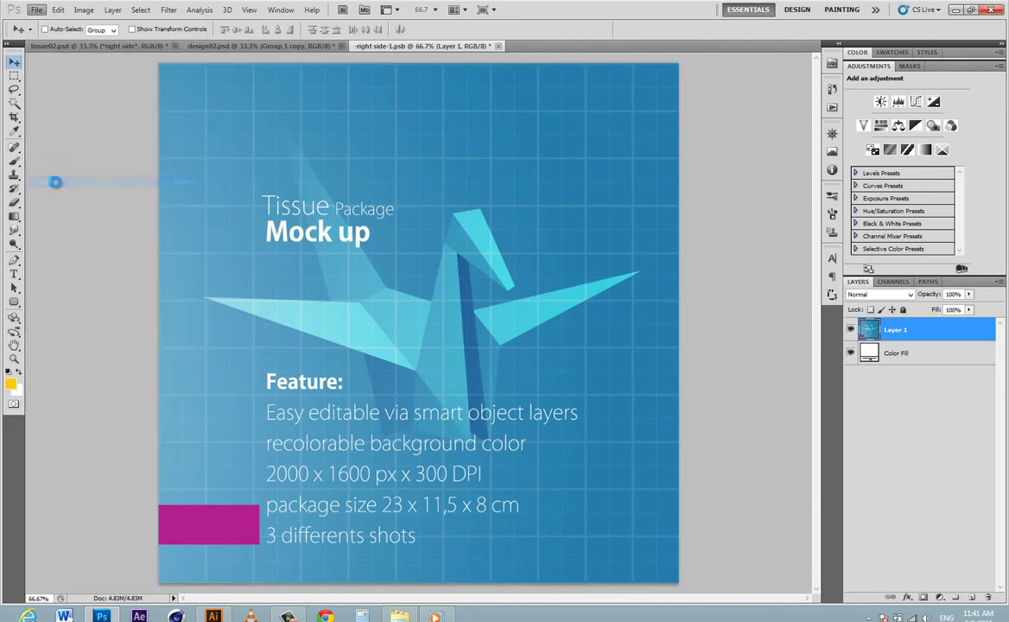
pyautogui.click(493, 46)
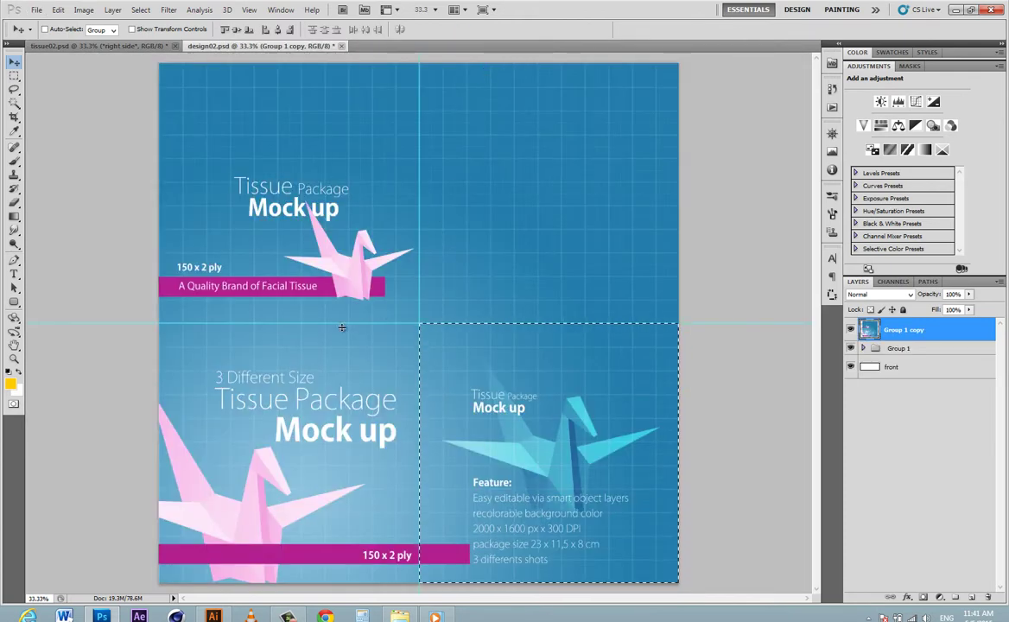
# - Zoom and pan the mockup to inspect the Feature artwork on the right face, then select the left side layer
pyautogui.click(95, 46)
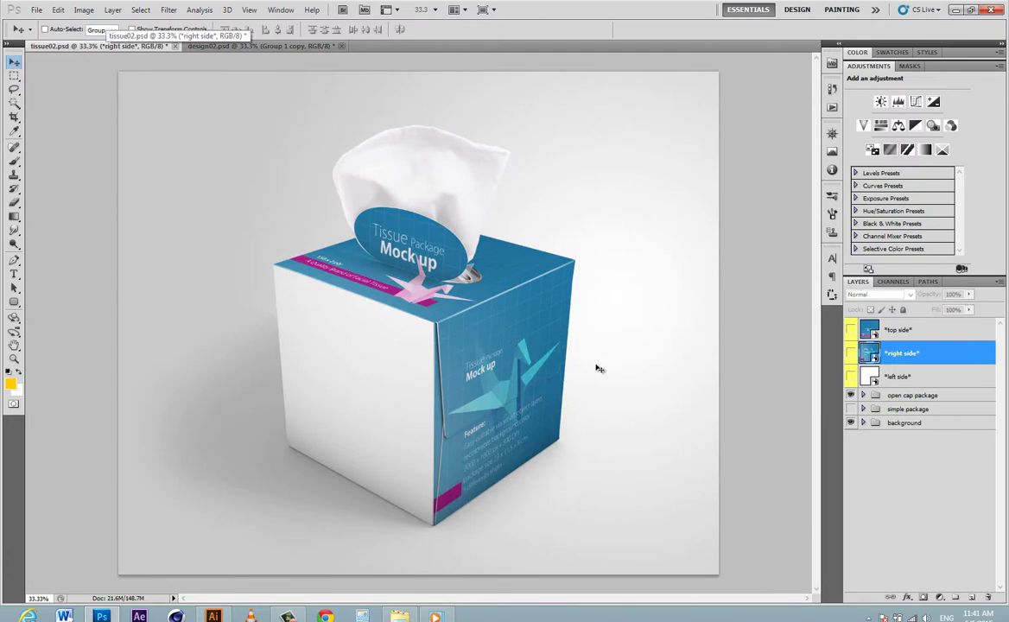
pyautogui.scroll(2, 446, 413)
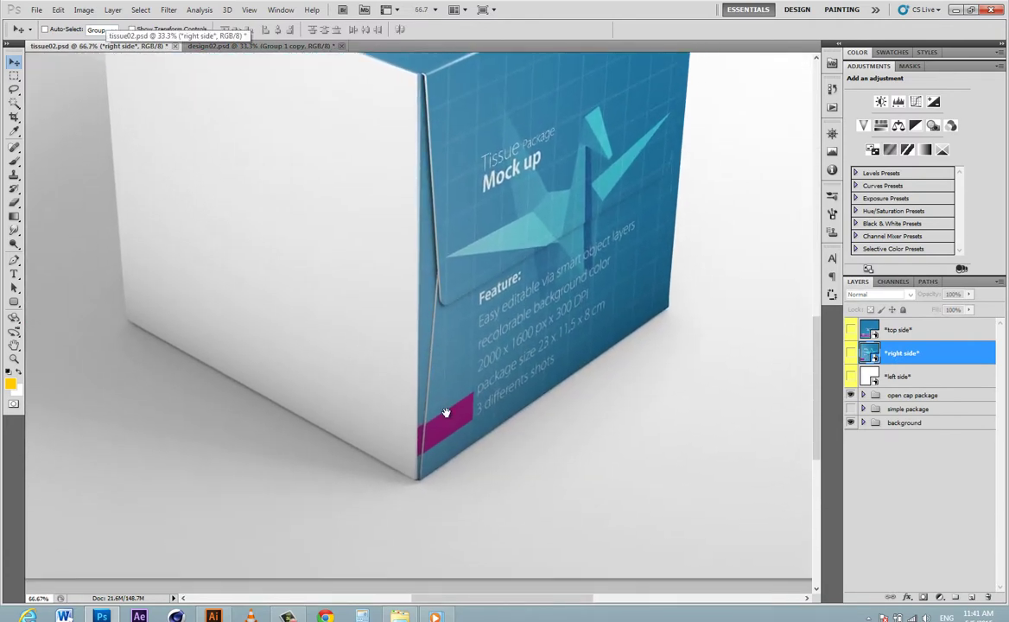
pyautogui.scroll(2, 430, 440)
pyautogui.scroll(1, 437, 419)
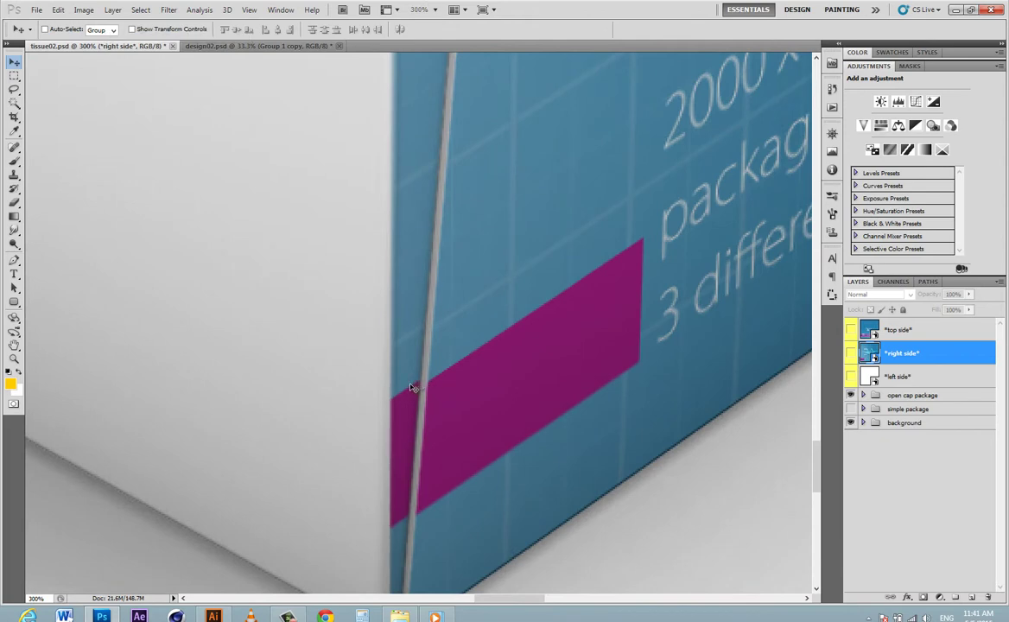
pyautogui.moveTo(573, 320); pyautogui.dragTo(568, 333)
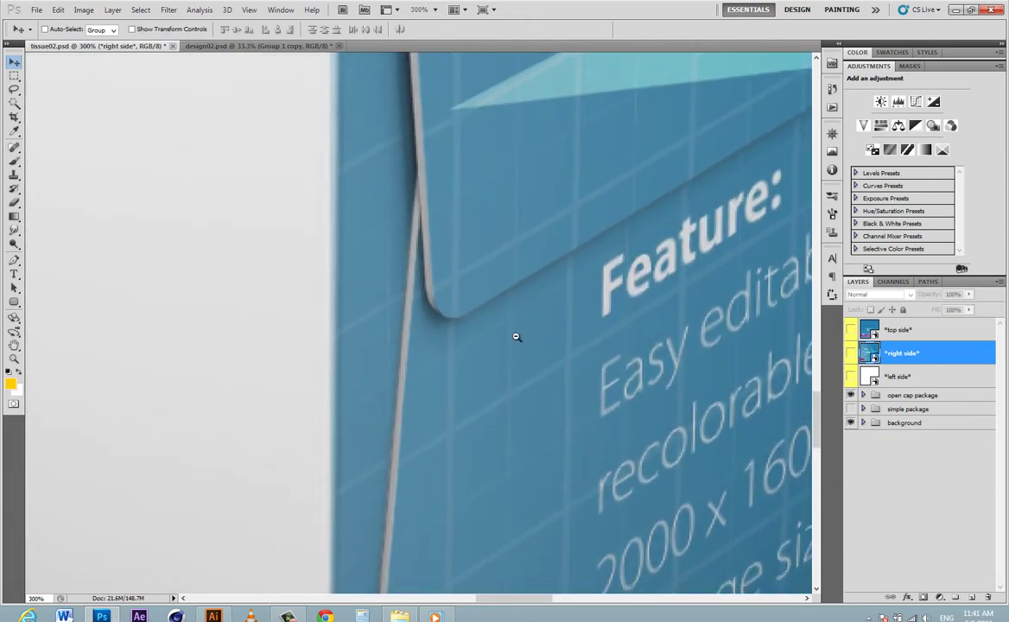
pyautogui.scroll(-2, 519, 335)
pyautogui.scroll(-1, 547, 299)
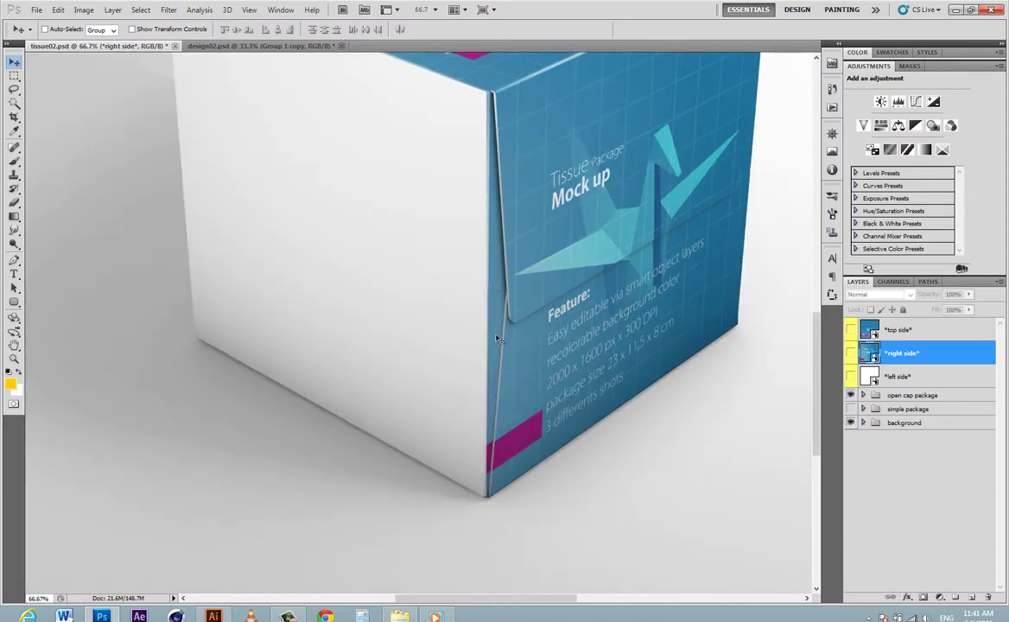
pyautogui.moveTo(488, 274)
pyautogui.mouseDown()
pyautogui.moveTo(524, 335)
pyautogui.moveTo(509, 335)
pyautogui.mouseUp()
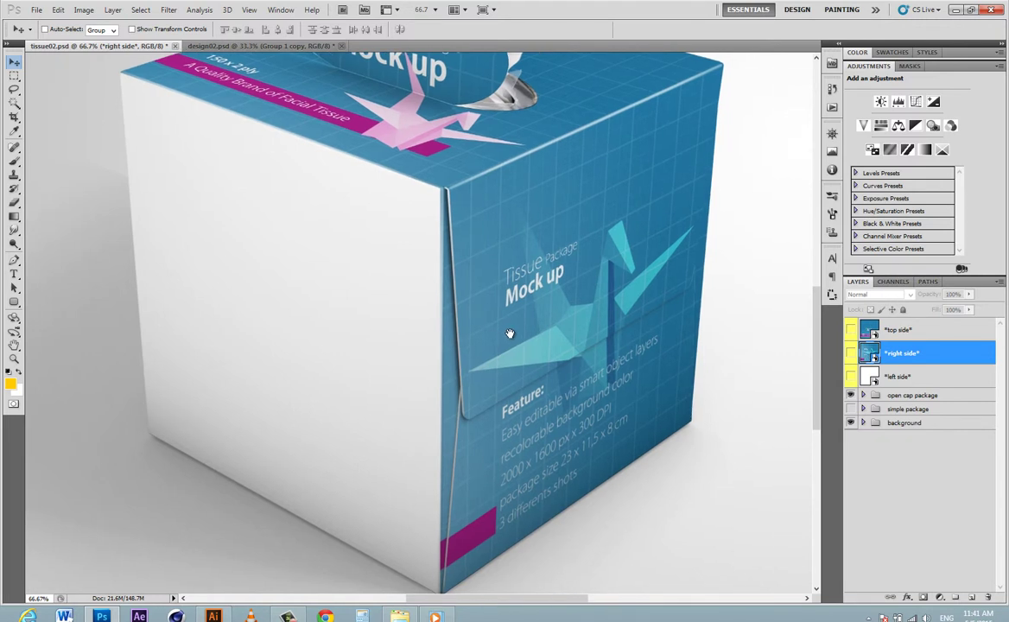
pyautogui.click(874, 378)
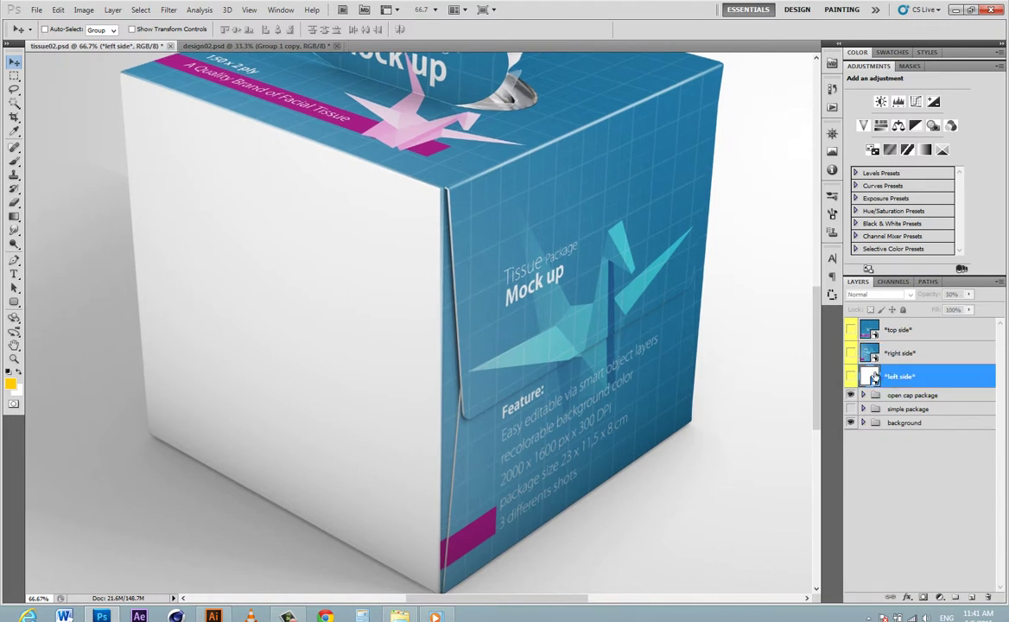
# - Open the left side smart object and drag design02's lower-left Tissue Package panel into it
pyautogui.doubleClick(873, 377)
pyautogui.click(242, 46)
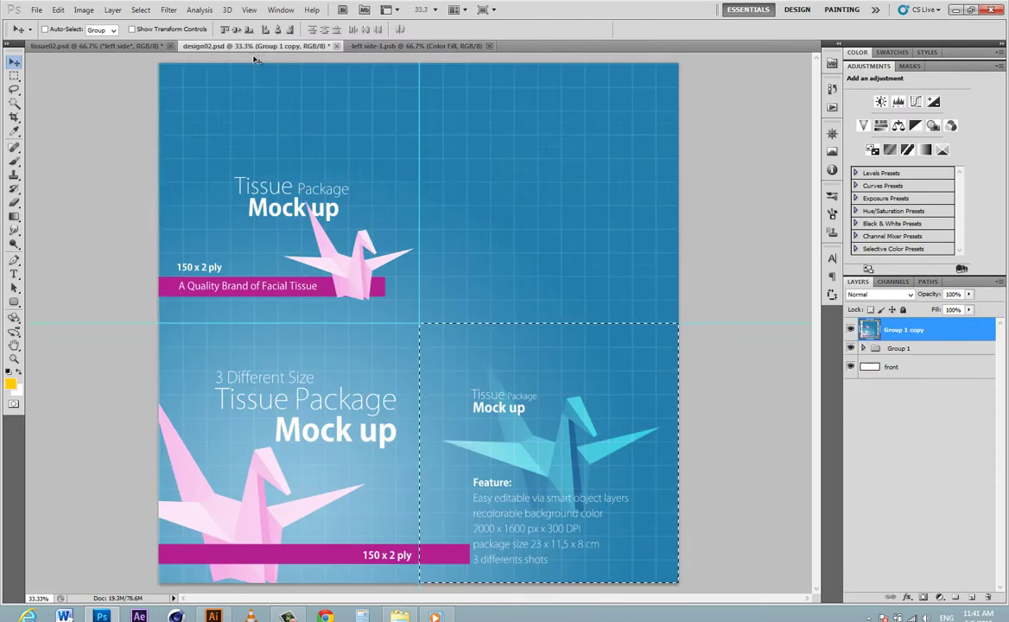
pyautogui.press('m')
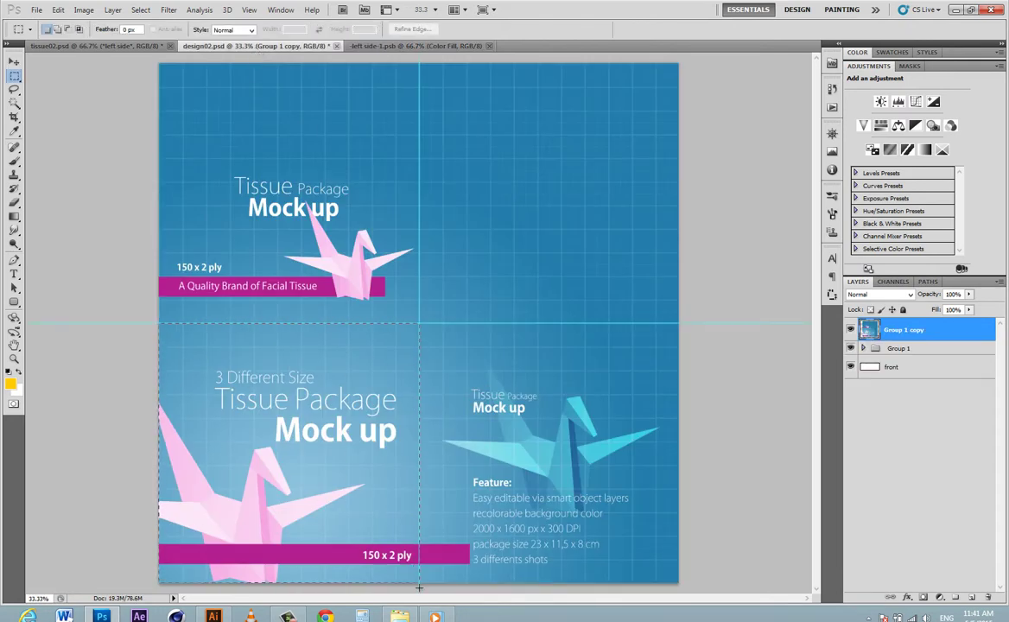
pyautogui.moveTo(387, 357); pyautogui.dragTo(467, 95)
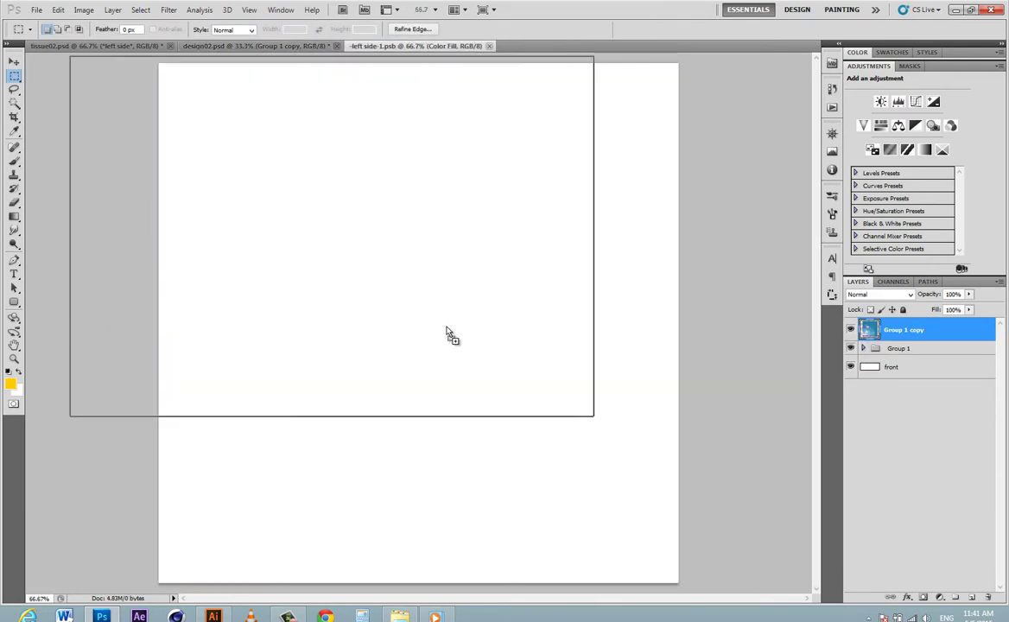
pyautogui.moveTo(434, 53); pyautogui.dragTo(448, 331)
# - Resize the panel to fit the canvas, save and close the left side artwork, returning to the mockup
pyautogui.hotkey('ctrl', 't')
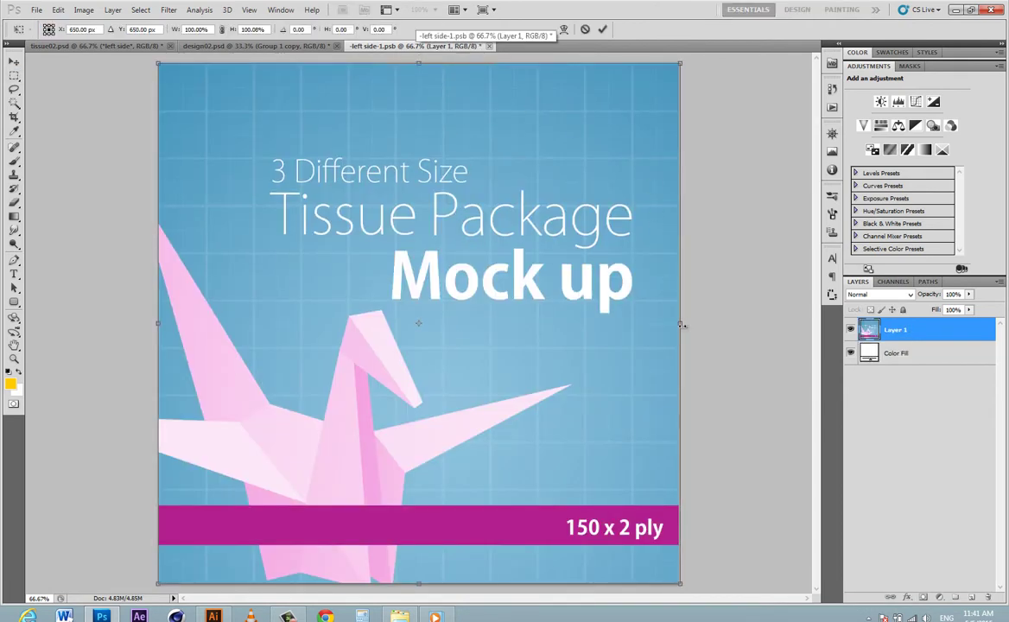
pyautogui.moveTo(681, 325); pyautogui.dragTo(679, 325)
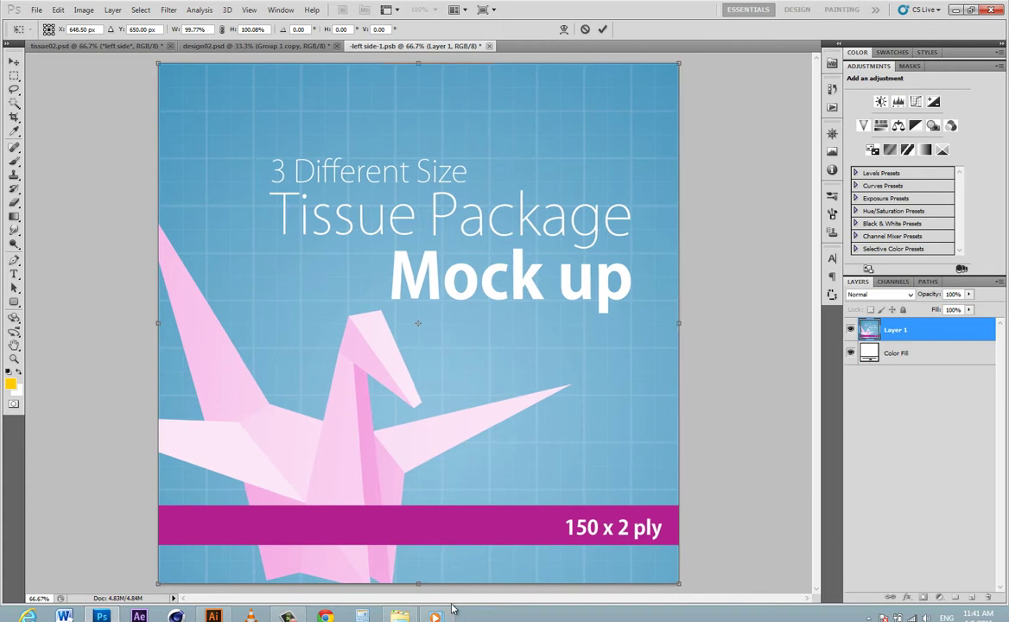
pyautogui.press('Return')
pyautogui.click(36, 10)
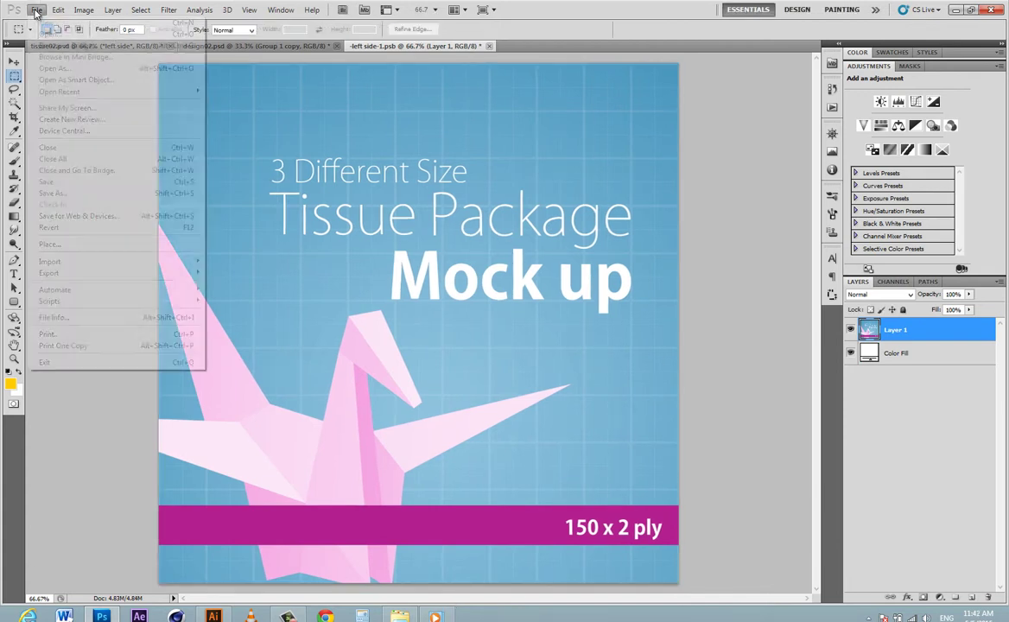
pyautogui.click(59, 183)
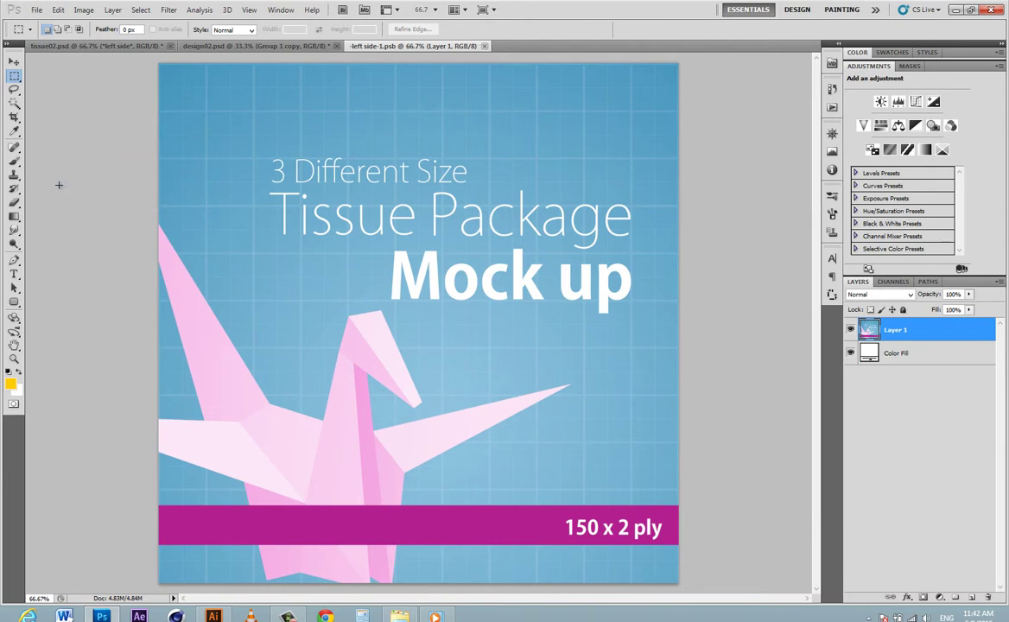
pyautogui.click(485, 46)
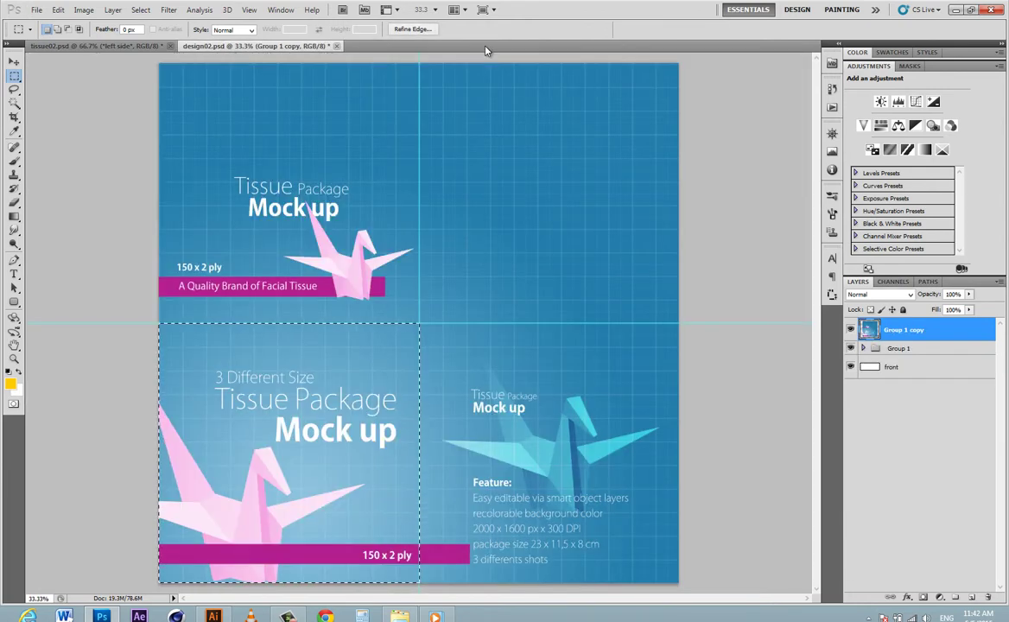
pyautogui.click(108, 43)
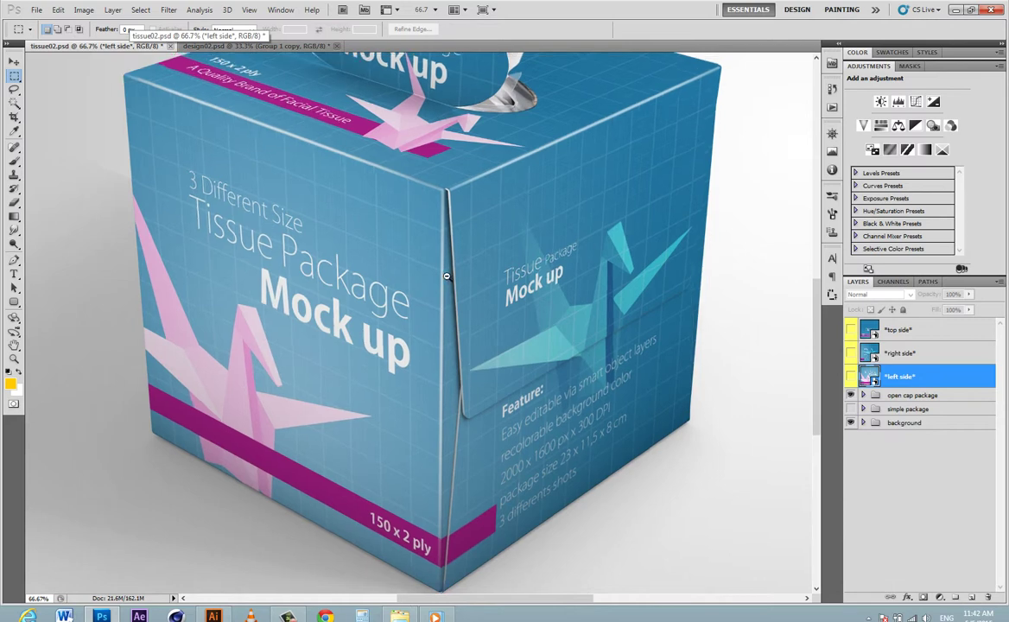
# - Switch the mockup to the closed simple box without tissue and select the top side layer
pyautogui.scroll(-1, 454, 277)
pyautogui.scroll(-2, 475, 333)
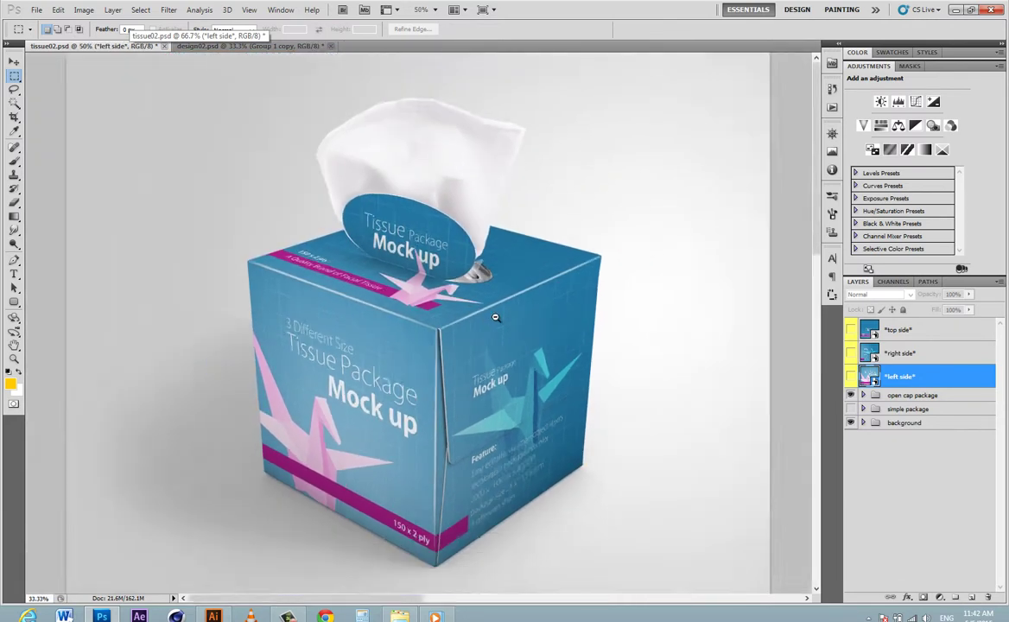
pyautogui.scroll(1, 443, 413)
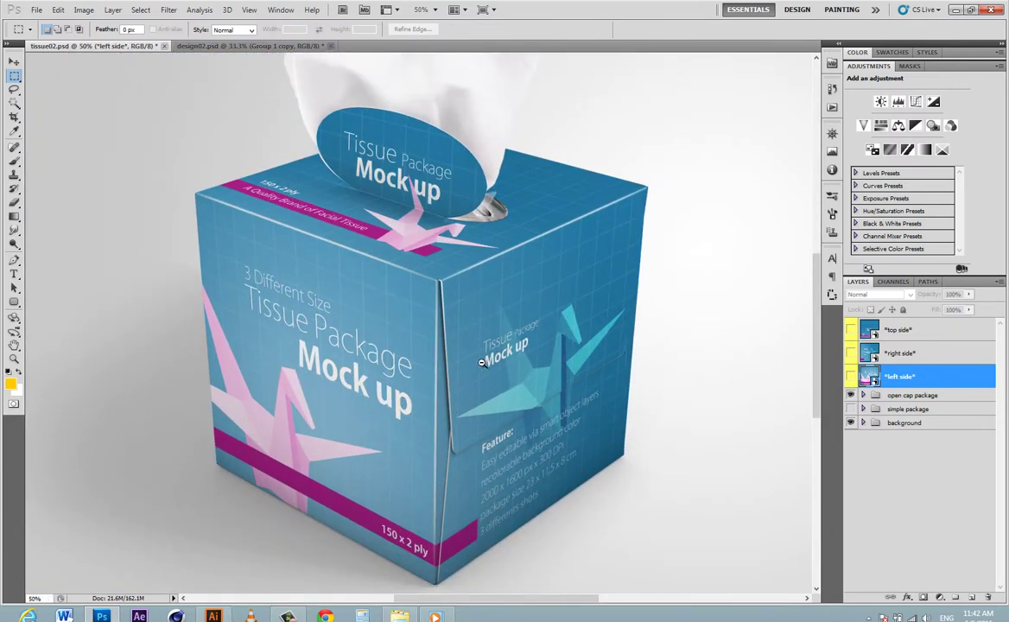
pyautogui.click(850, 395)
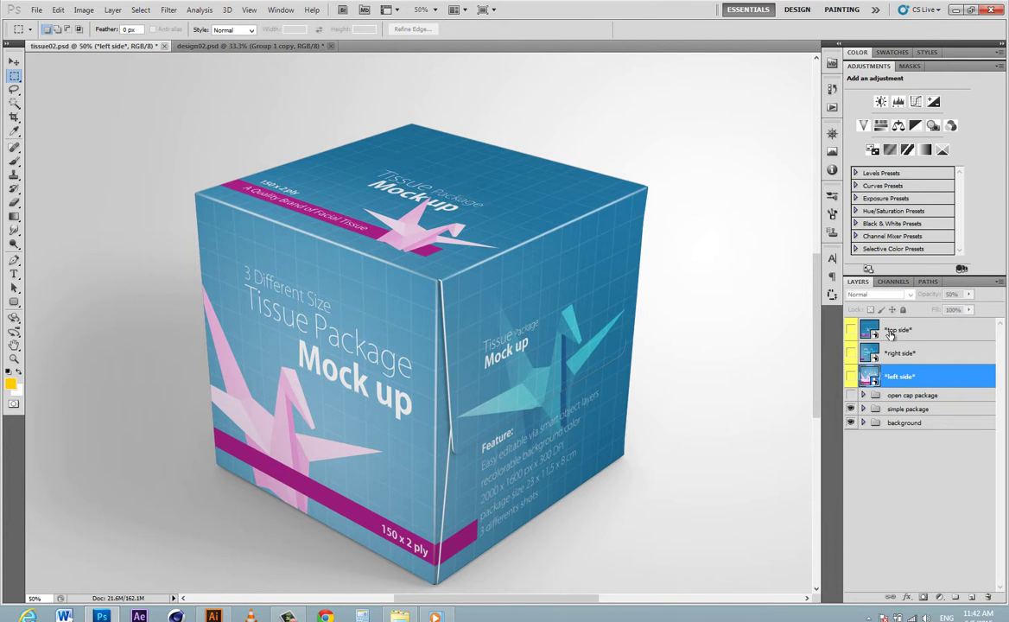
pyautogui.click(883, 332)
# - Show the dashed oval cut line in the top side artwork, save it, and zoom out on the mockup
pyautogui.doubleClick(882, 331)
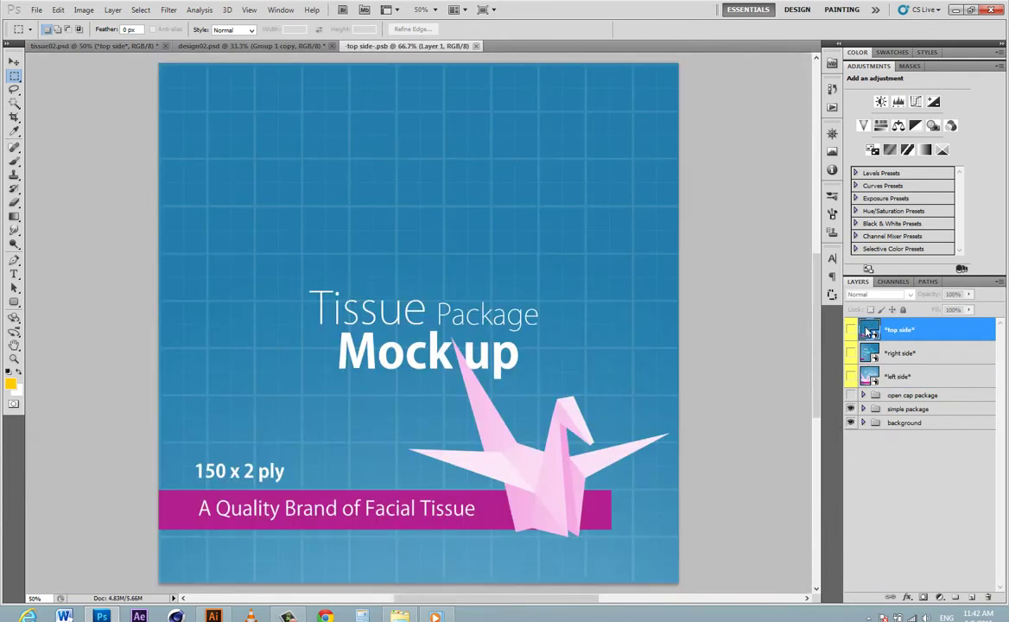
pyautogui.click(851, 330)
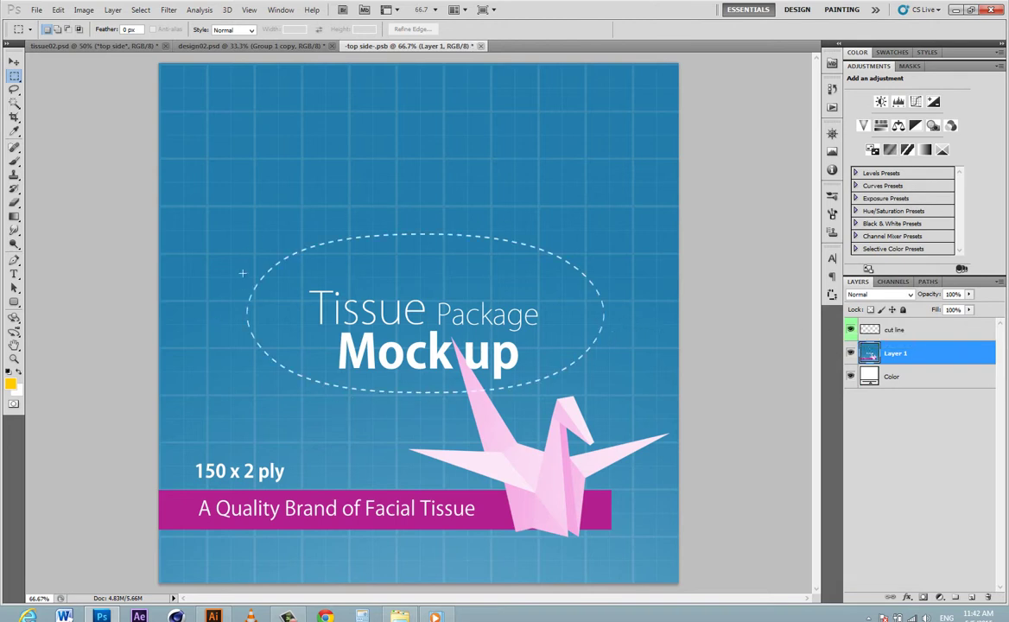
pyautogui.click(36, 9)
pyautogui.click(46, 180)
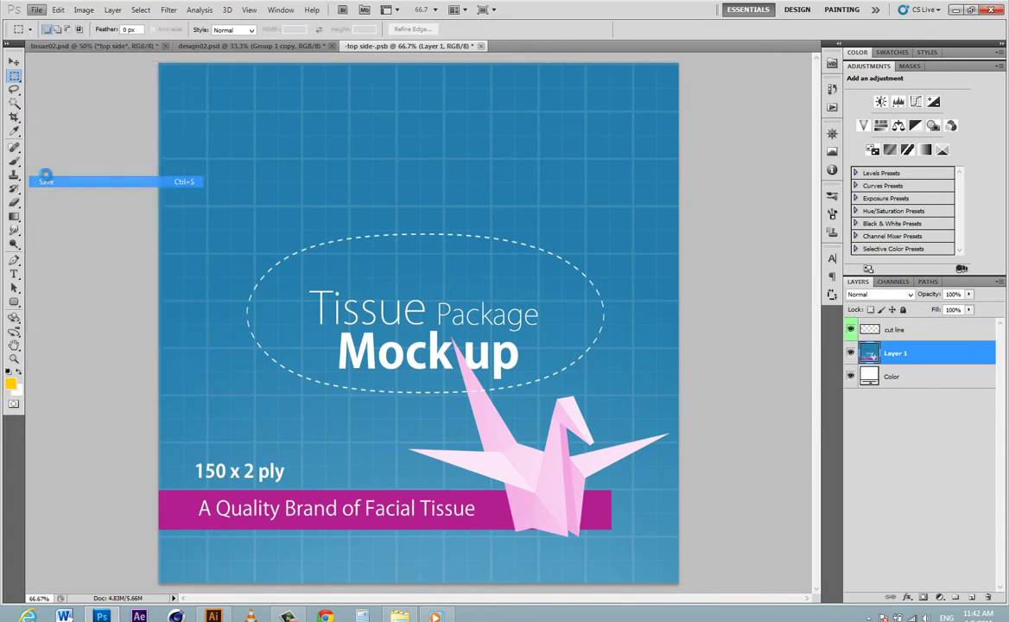
pyautogui.click(114, 43)
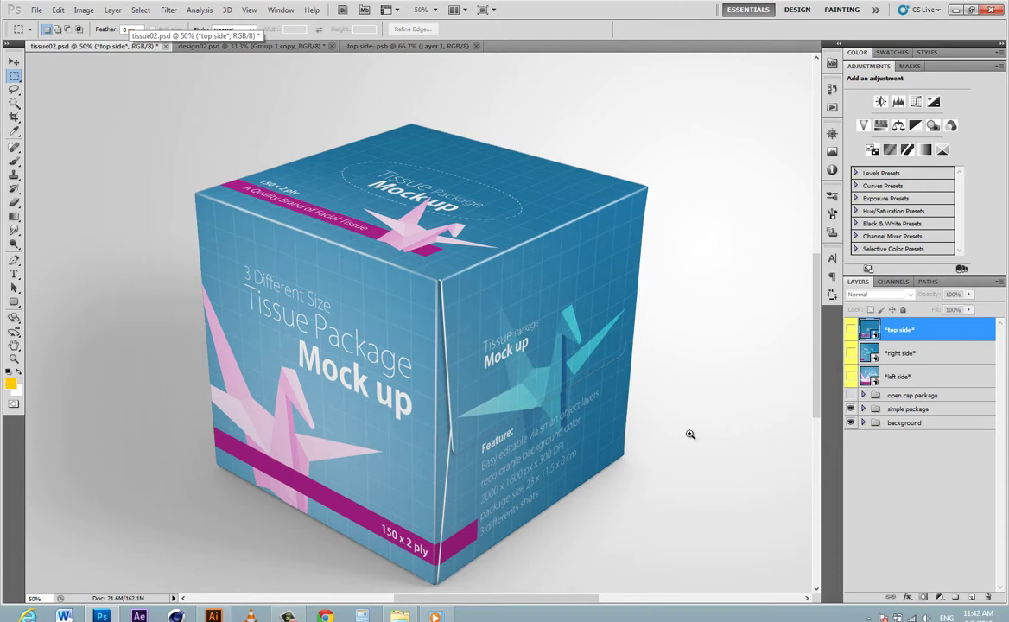
pyautogui.hotkey('ctrl', '-')
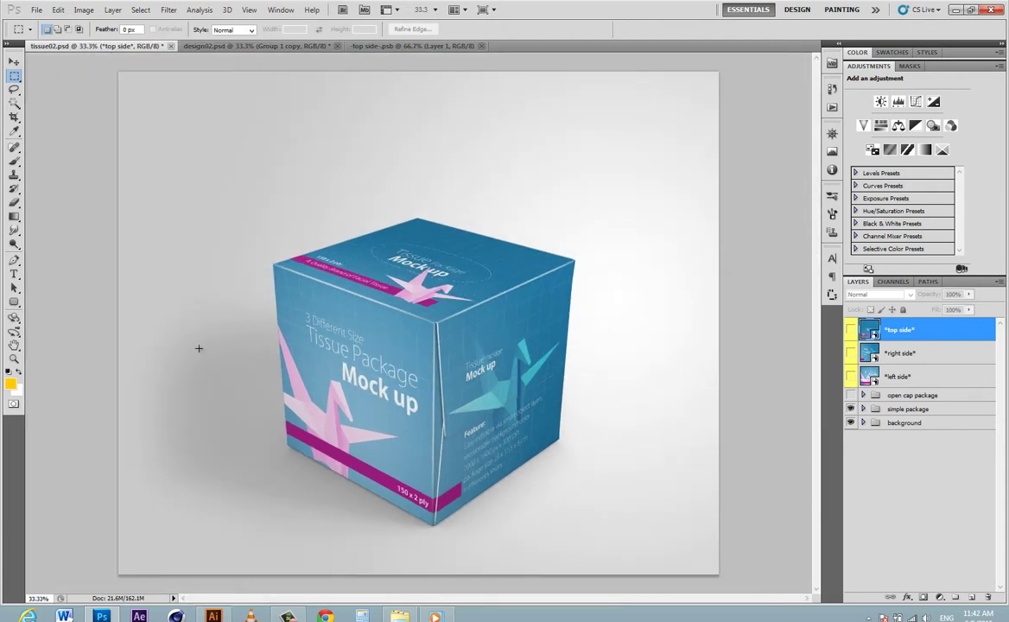
pyautogui.click(866, 423)
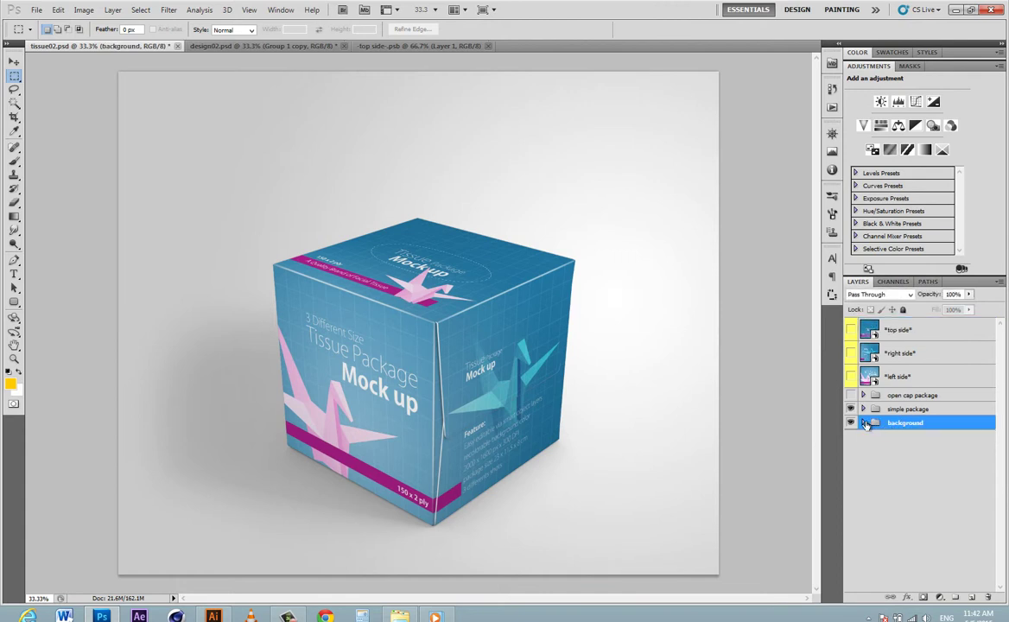
pyautogui.click(863, 423)
pyautogui.click(867, 465)
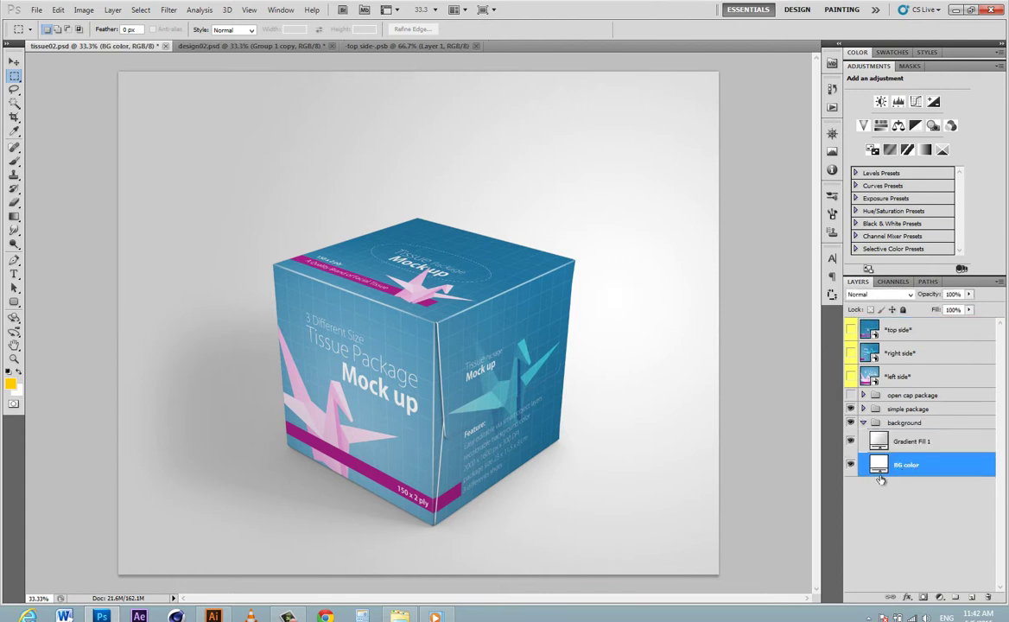
pyautogui.doubleClick(878, 467)
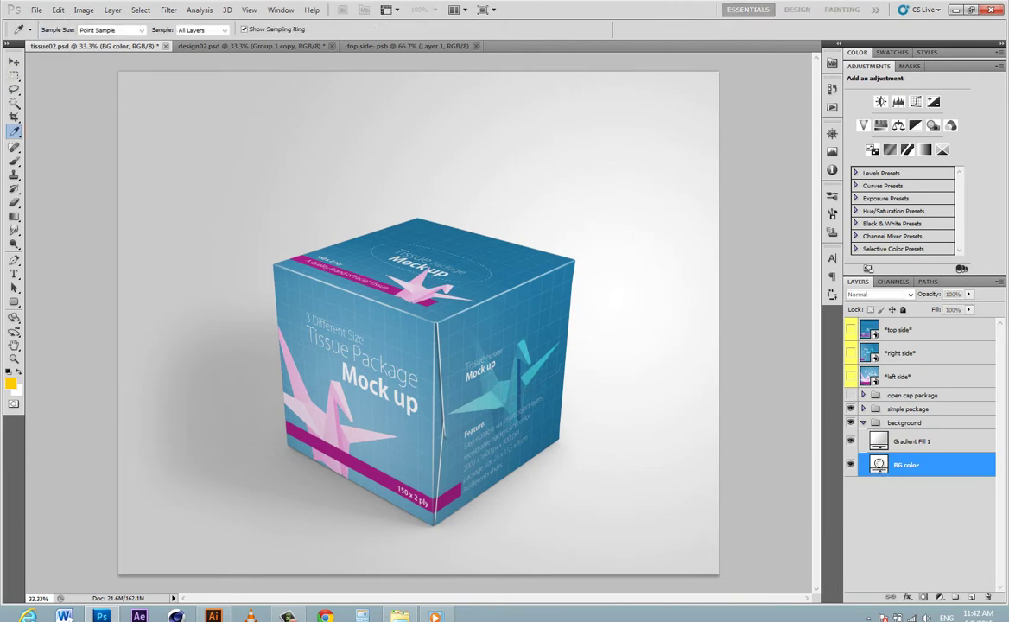
pyautogui.click(706, 360)
pyautogui.moveTo(706, 360); pyautogui.dragTo(761, 354)
pyautogui.click(821, 414)
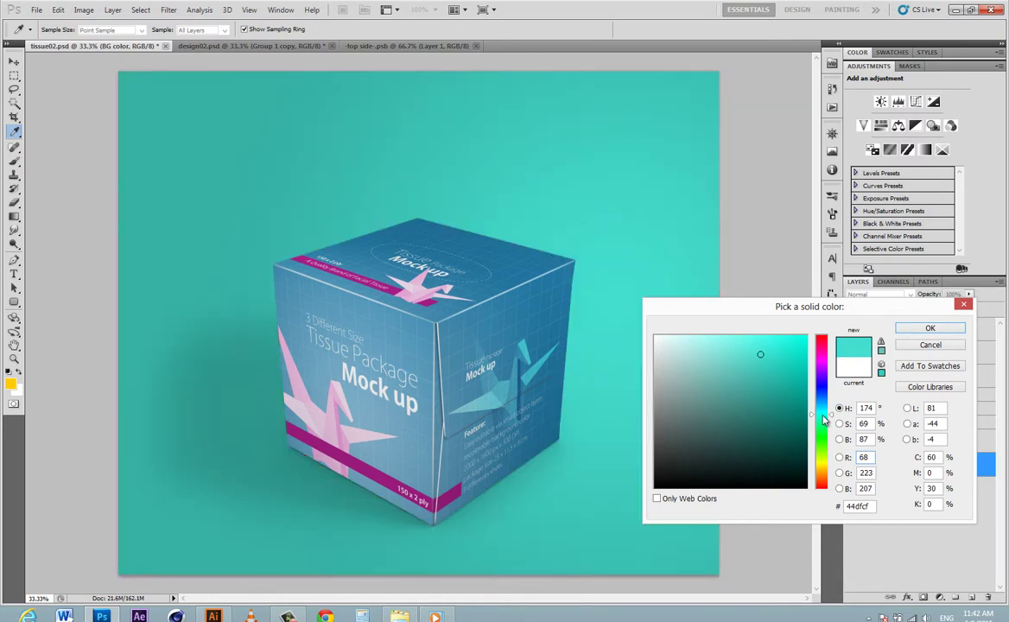
pyautogui.moveTo(826, 418); pyautogui.dragTo(709, 336)
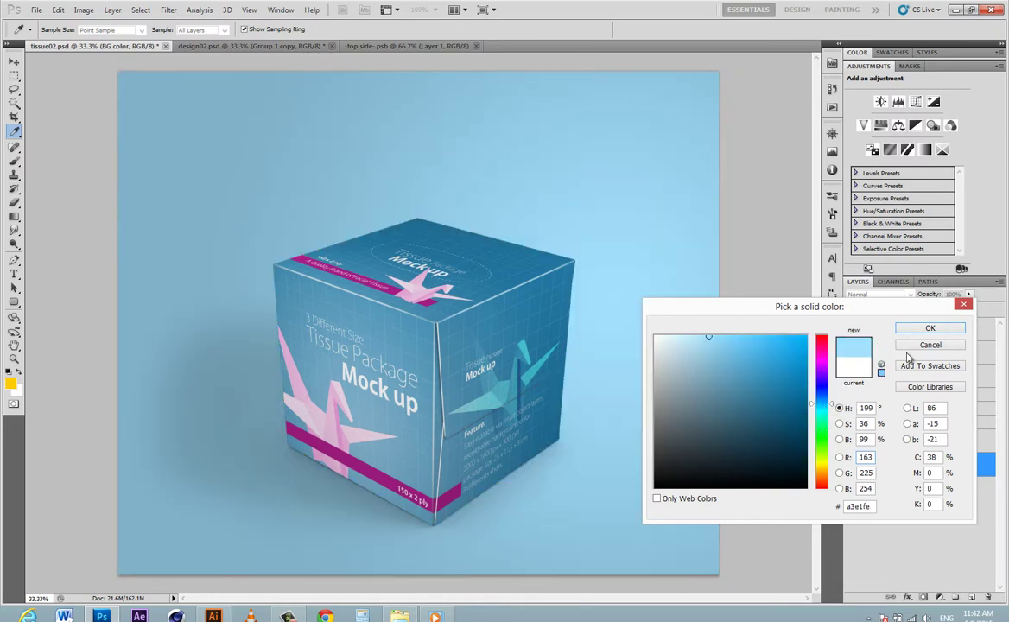
pyautogui.click(821, 472)
pyautogui.moveTo(661, 389)
pyautogui.mouseDown()
pyautogui.moveTo(642, 404)
pyautogui.moveTo(667, 446)
pyautogui.mouseUp()
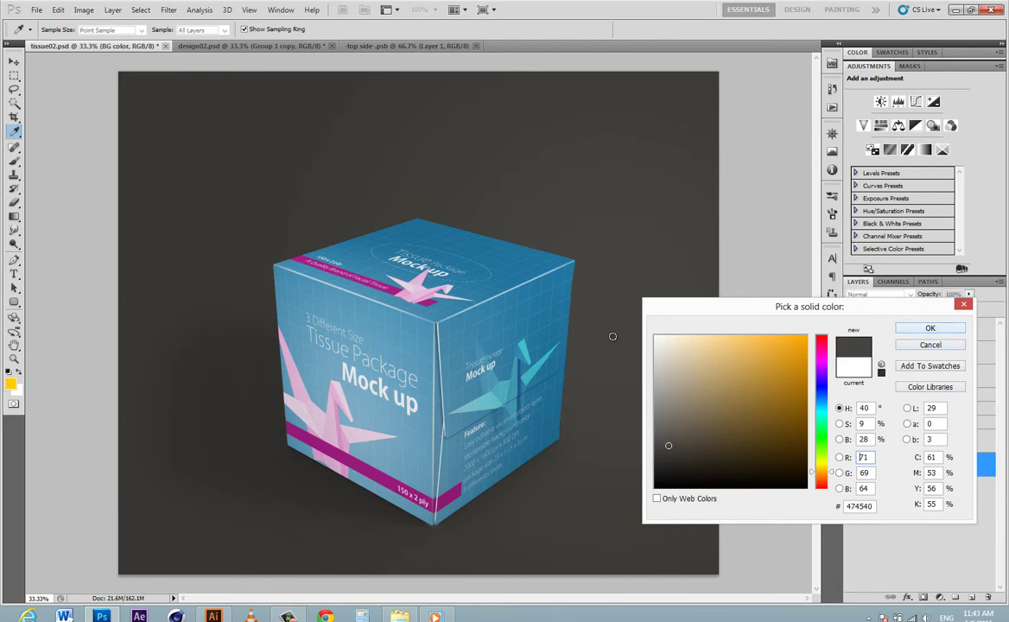
pyautogui.click(811, 124)
pyautogui.click(930, 328)
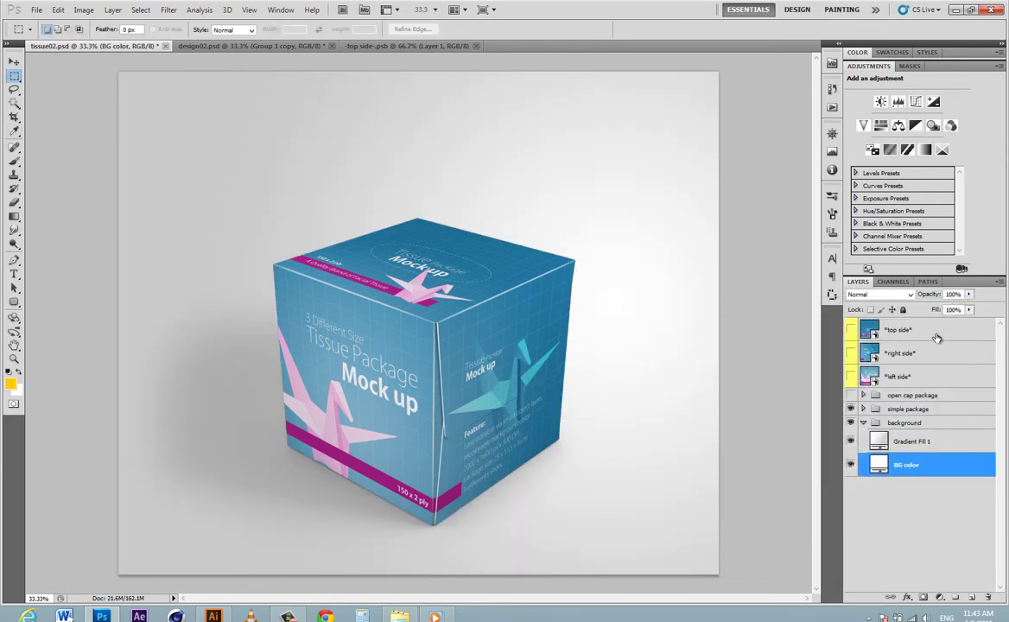
pyautogui.click(863, 423)
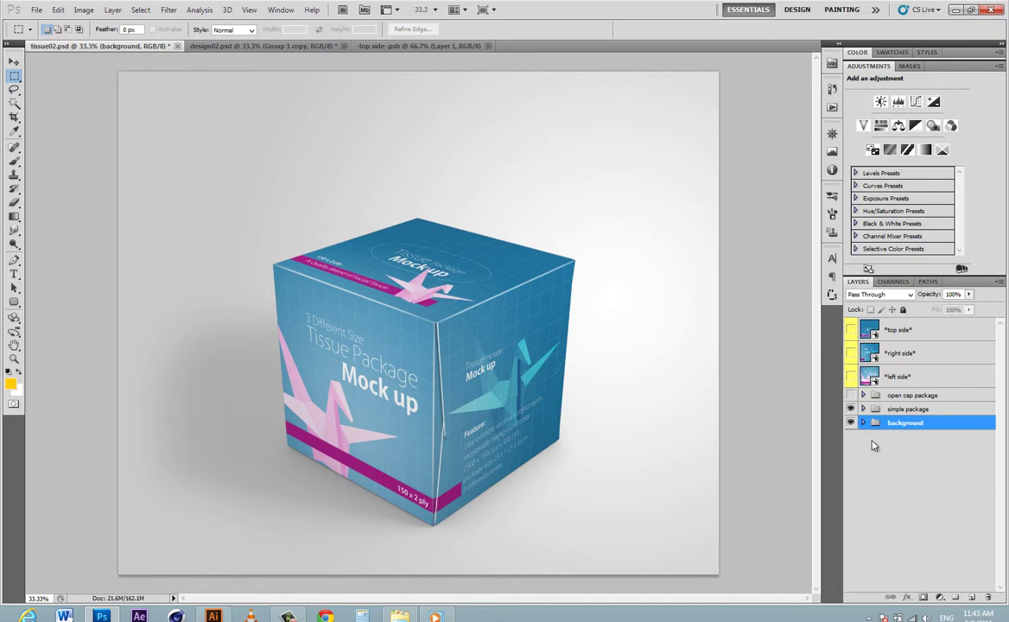
# - Swap the simple package group for the open cap package with tissue
pyautogui.click(907, 408)
pyautogui.keyDown('alt'); pyautogui.click(851, 410); pyautogui.keyUp('alt')
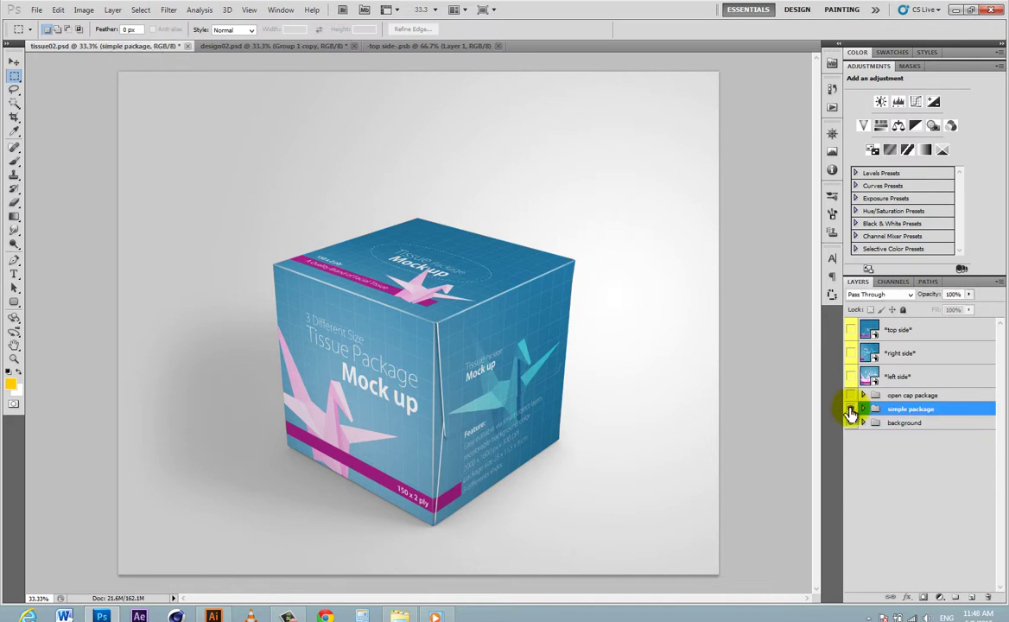
pyautogui.click(850, 409)
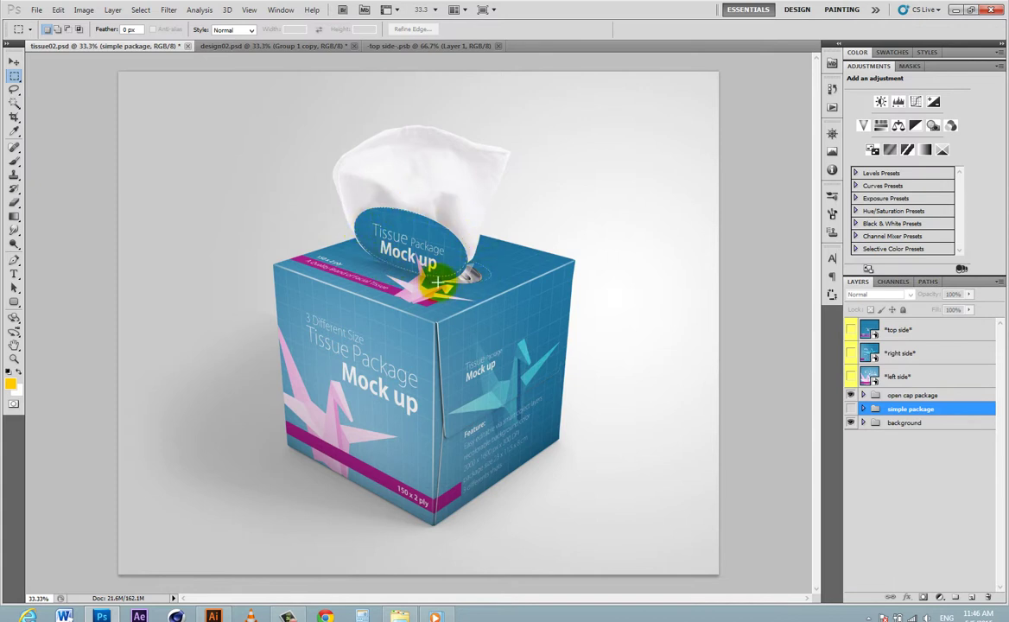
# - Hide the top artwork's dashed cut line, save it, and return to the mockup
pyautogui.doubleClick(870, 329)
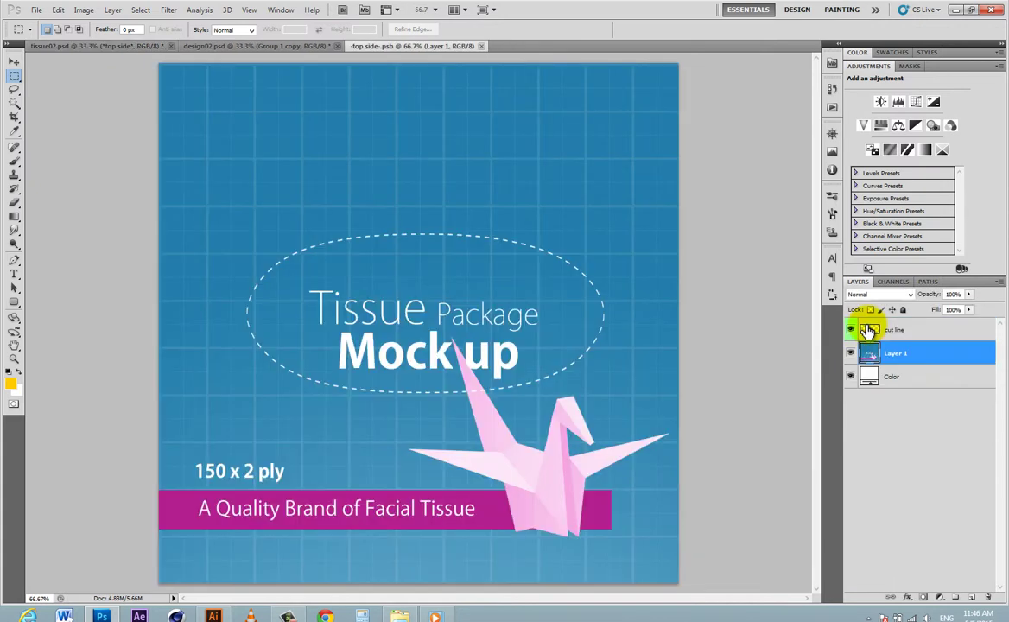
pyautogui.click(850, 329)
pyautogui.click(36, 10)
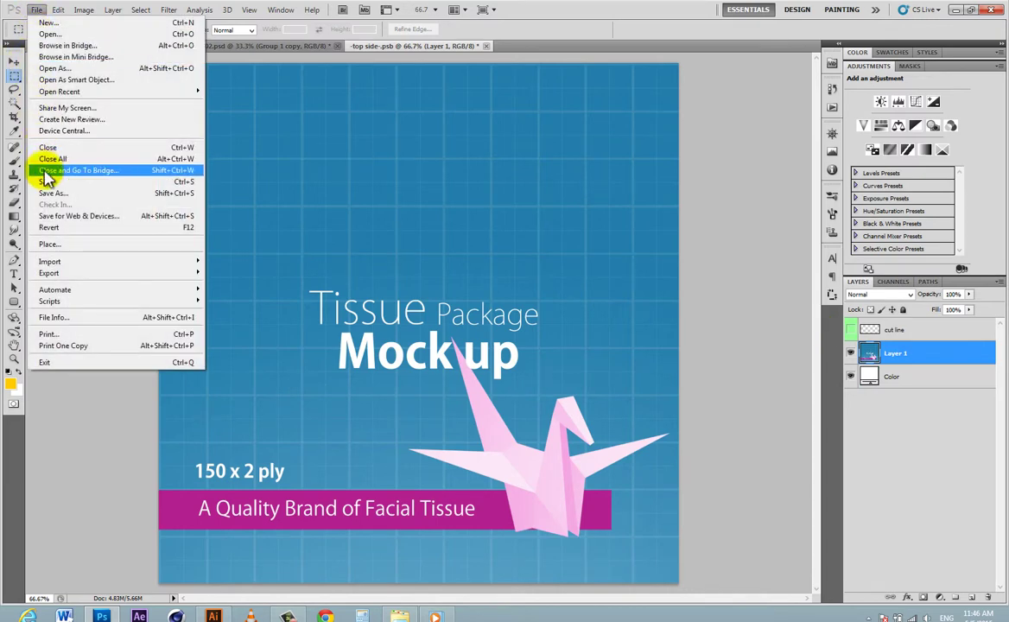
pyautogui.click(45, 180)
pyautogui.click(63, 46)
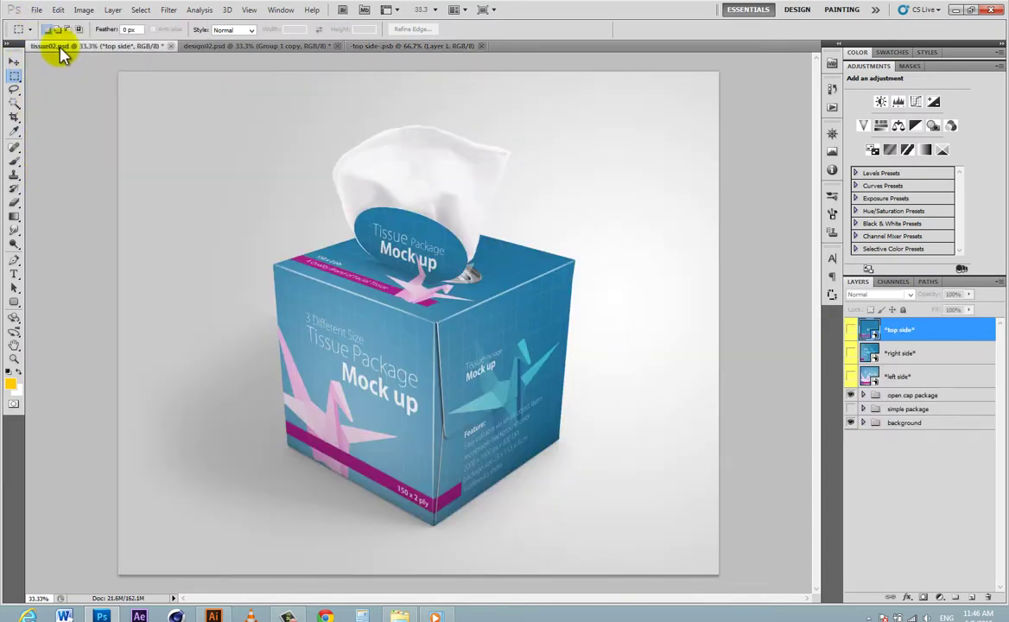